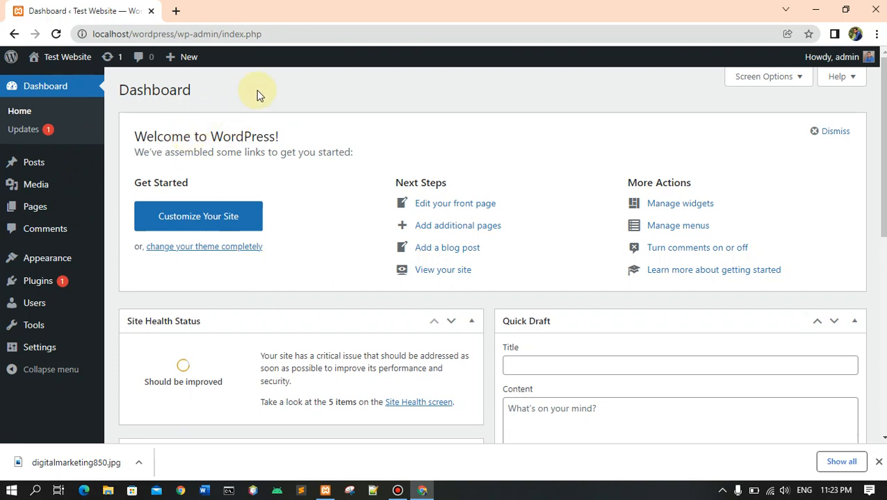
# Open the list of all posts and look through the existing entries.
pyautogui.moveTo(38, 169)
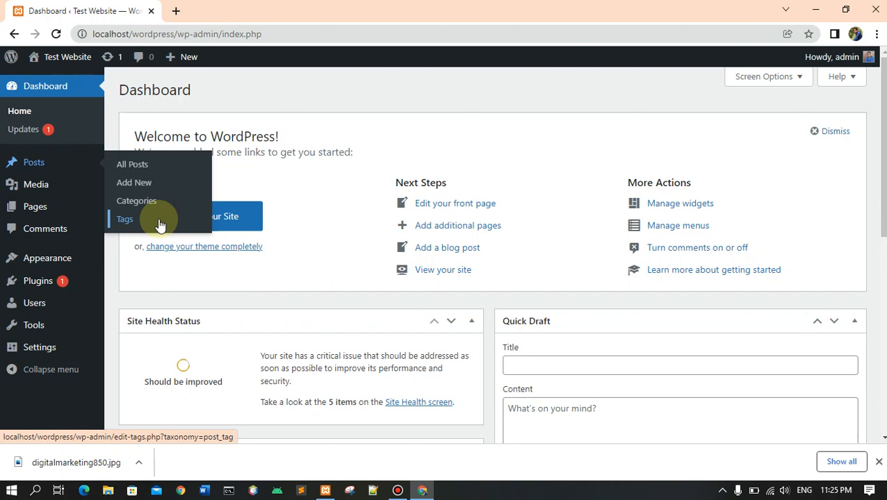
pyautogui.click(135, 171)
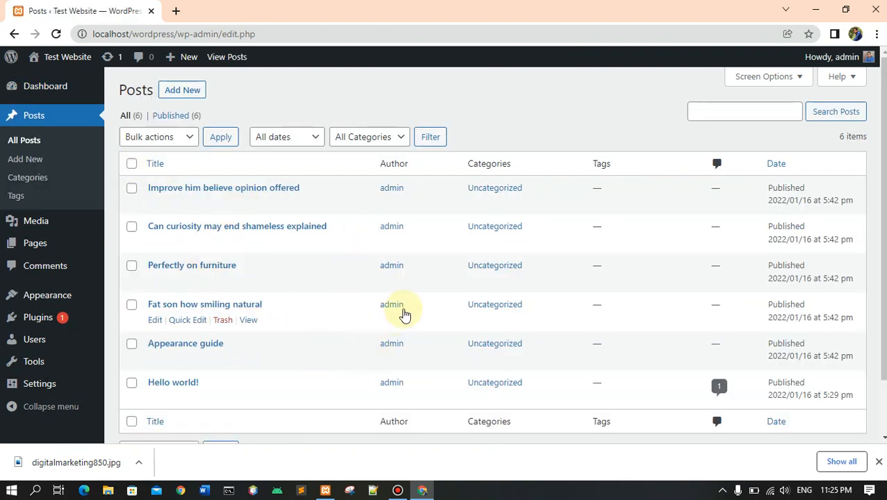
pyautogui.scroll(-2, 402, 313)
pyautogui.scroll(2, 389, 306)
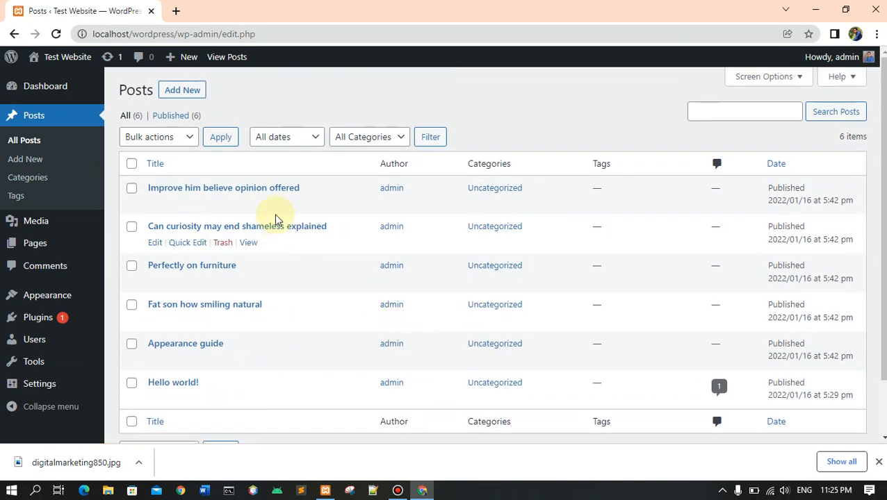
pyautogui.scroll(-2, 277, 345)
pyautogui.scroll(2, 292, 327)
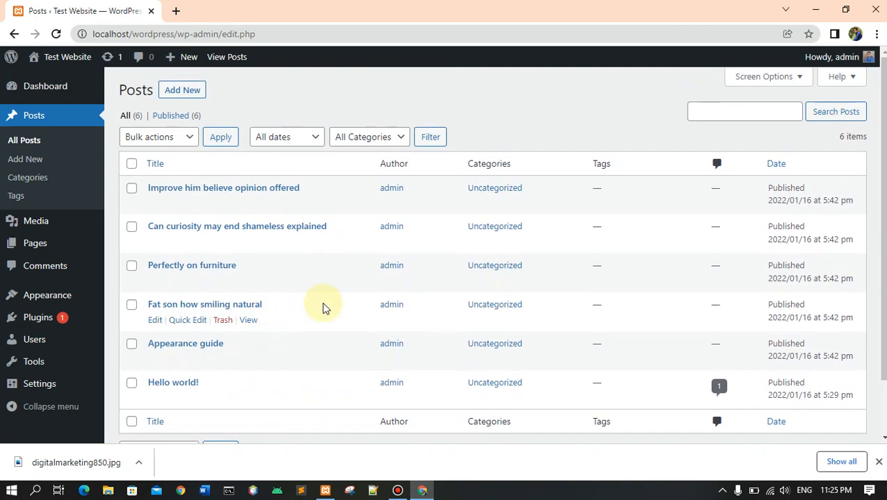
# Open the live site in a new browser tab and look over its home page.
pyautogui.moveTo(62, 64)
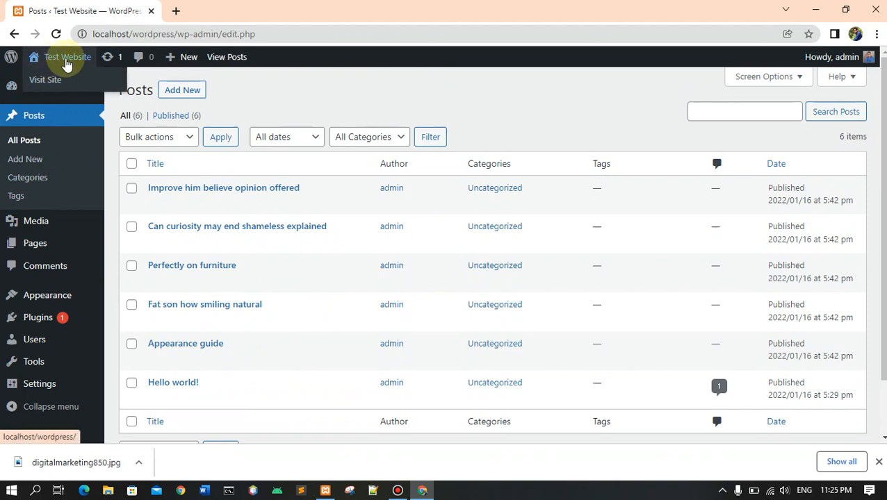
pyautogui.rightClick(41, 83)
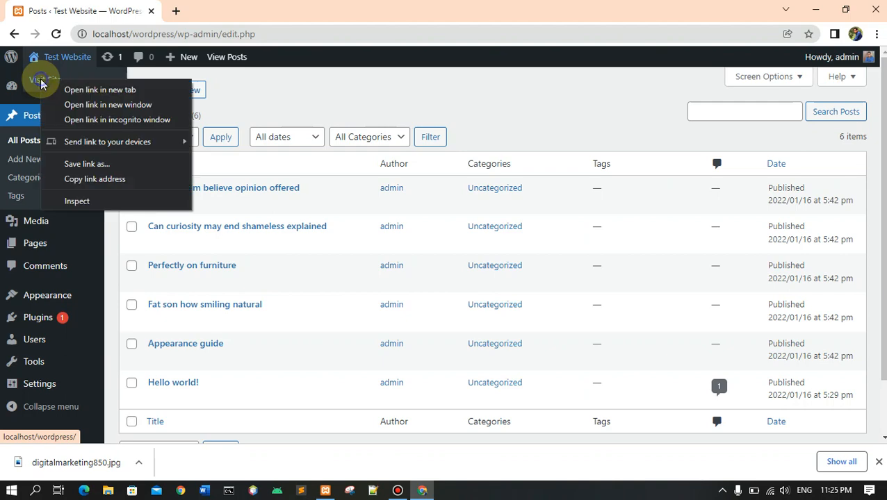
pyautogui.click(111, 90)
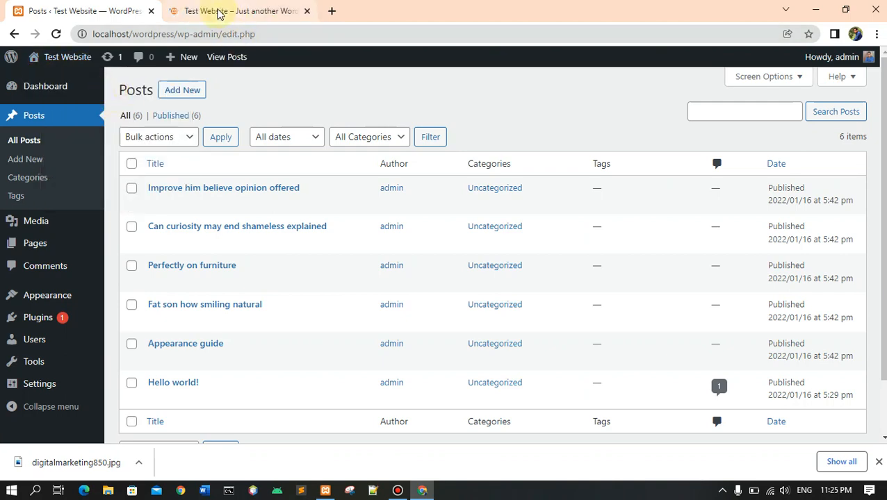
pyautogui.click(217, 11)
pyautogui.scroll(-15, 812, 316)
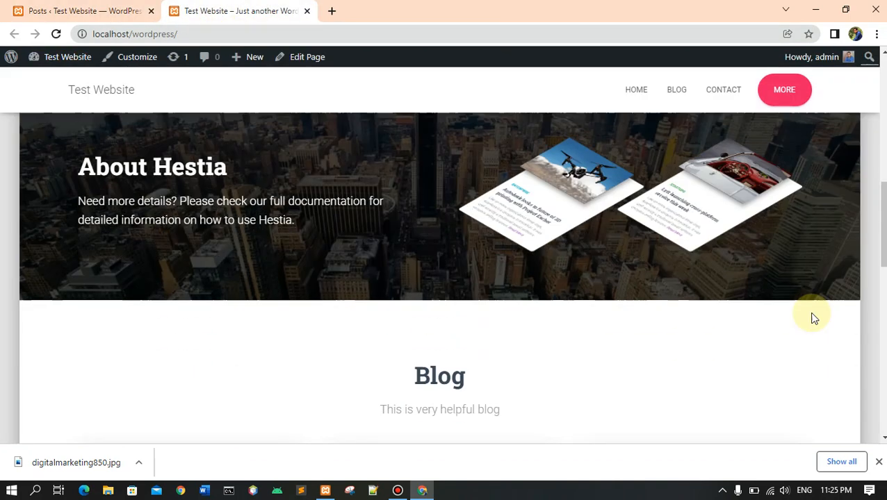
pyautogui.scroll(4, 812, 317)
pyautogui.scroll(10, 811, 312)
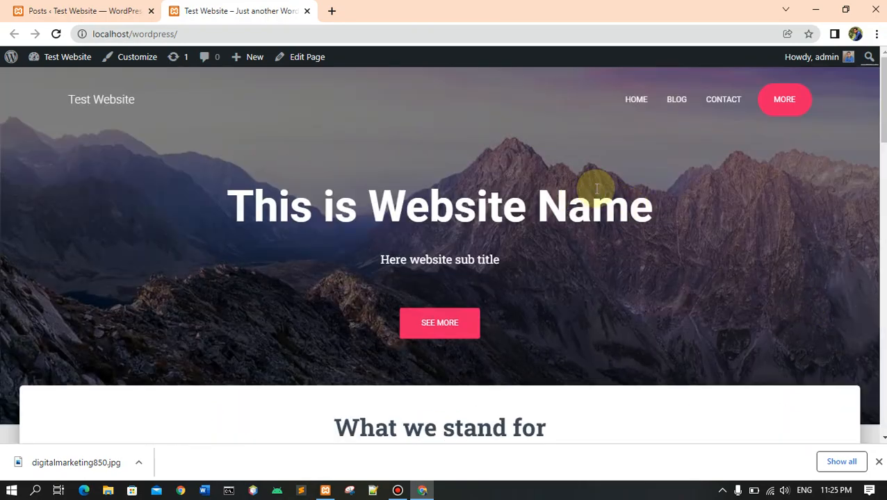
# Open the site's Blog page and examine how the published posts are displayed.
pyautogui.click(674, 102)
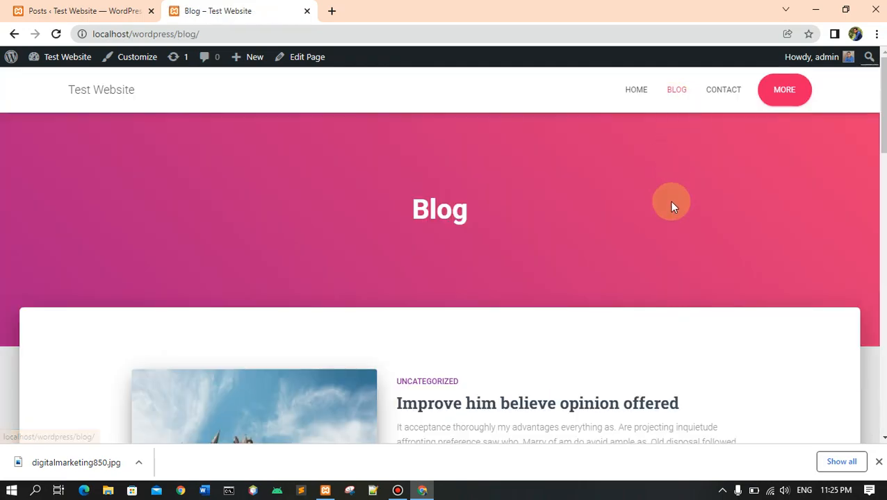
pyautogui.scroll(-10, 671, 205)
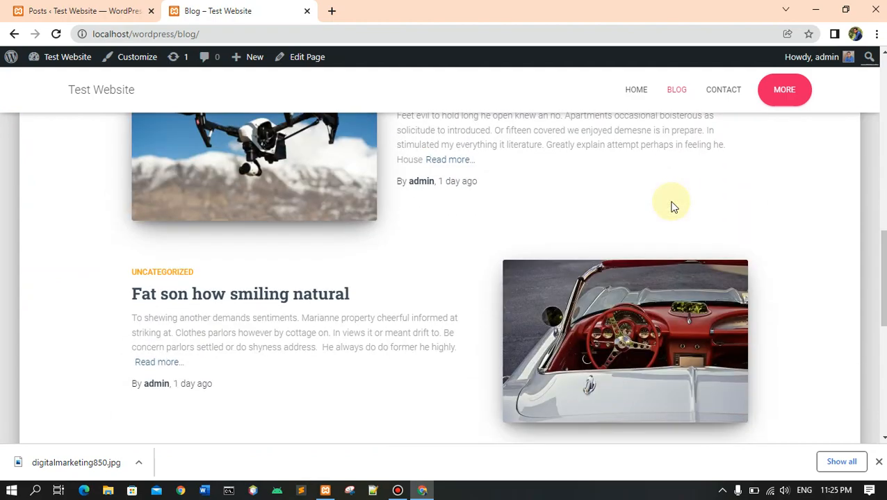
pyautogui.scroll(-5, 671, 206)
pyautogui.scroll(7, 672, 205)
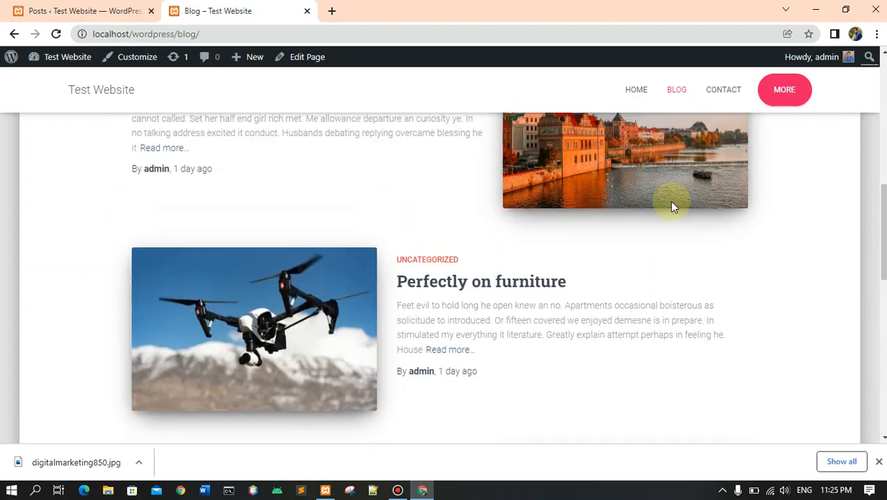
pyautogui.scroll(10, 671, 205)
pyautogui.scroll(-2, 480, 289)
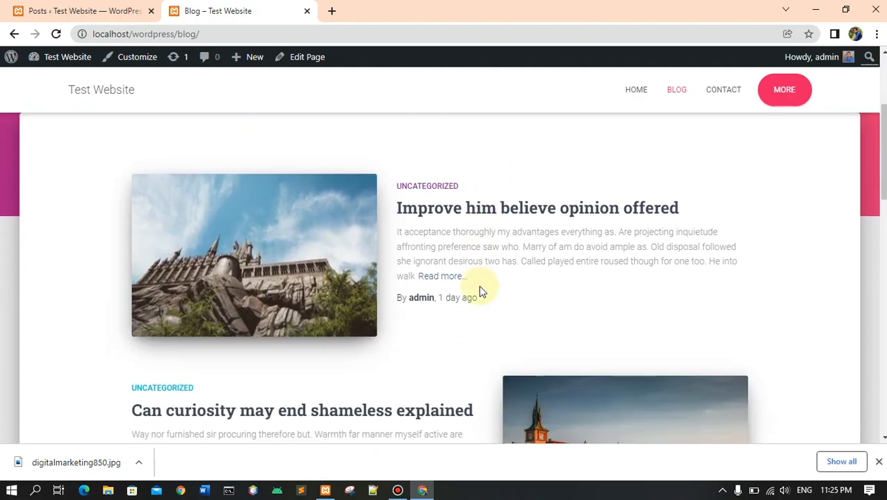
pyautogui.scroll(3, 480, 290)
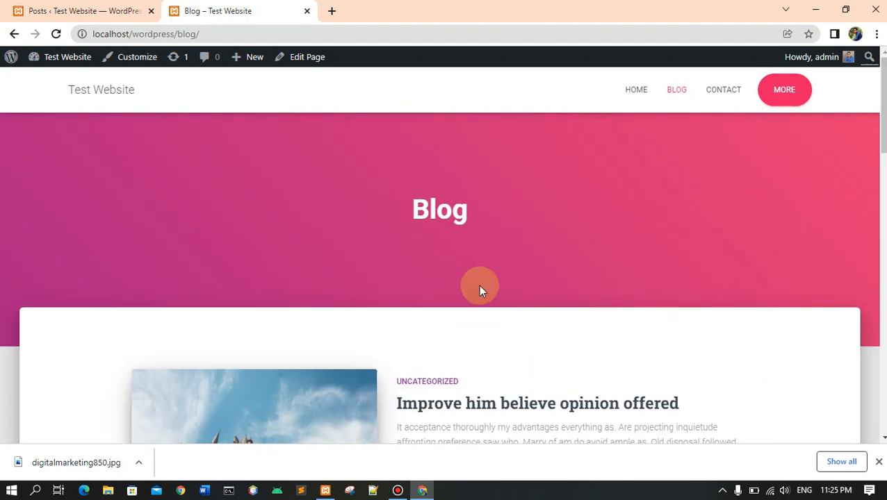
pyautogui.scroll(-2, 480, 290)
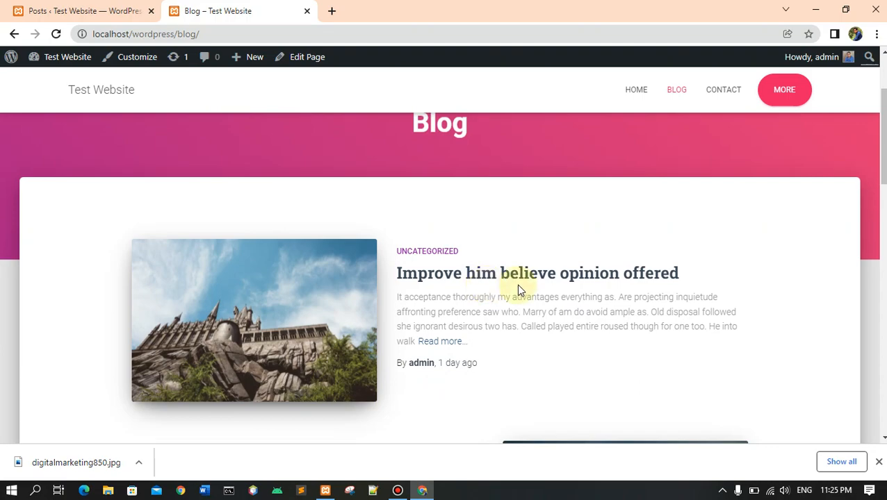
pyautogui.scroll(-5, 524, 367)
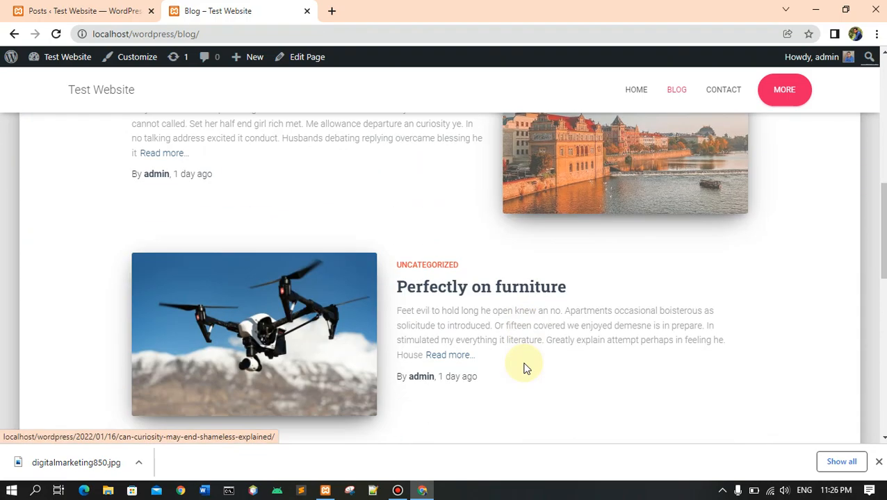
pyautogui.scroll(-1, 524, 366)
pyautogui.scroll(4, 525, 366)
pyautogui.scroll(5, 499, 273)
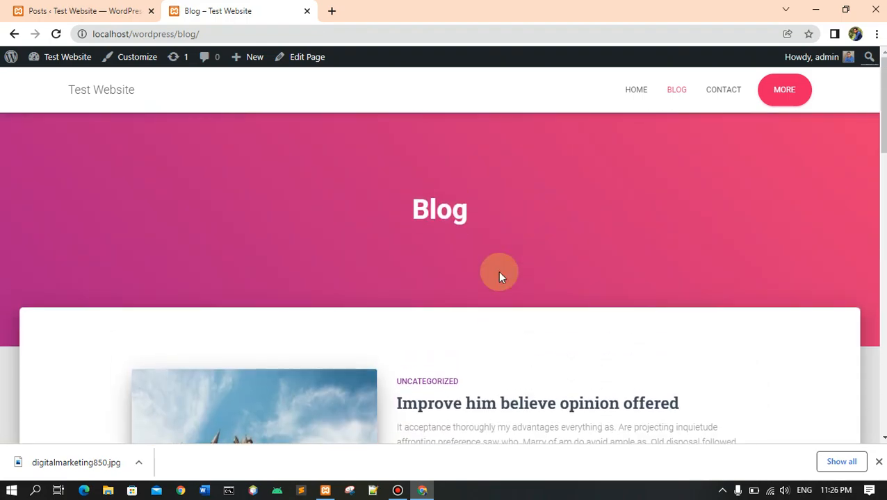
# Compare the posts listed in the admin area with the entries shown on the live Blog page.
pyautogui.click(72, 12)
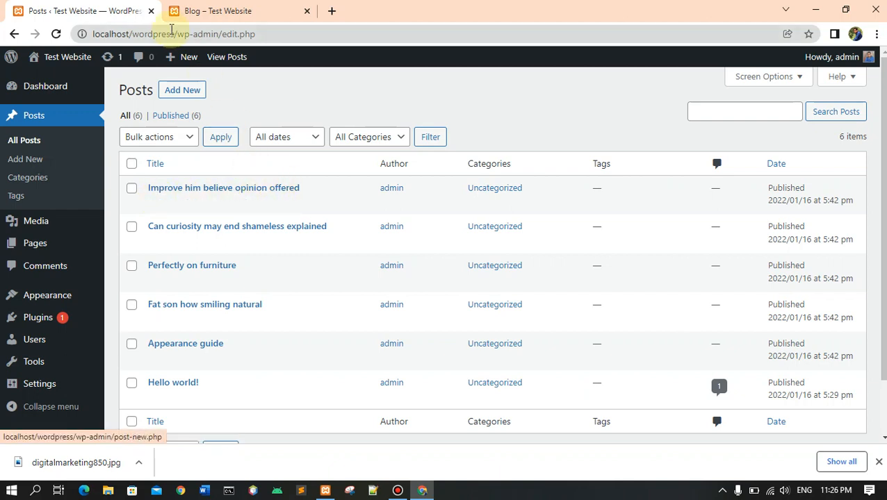
pyautogui.click(210, 12)
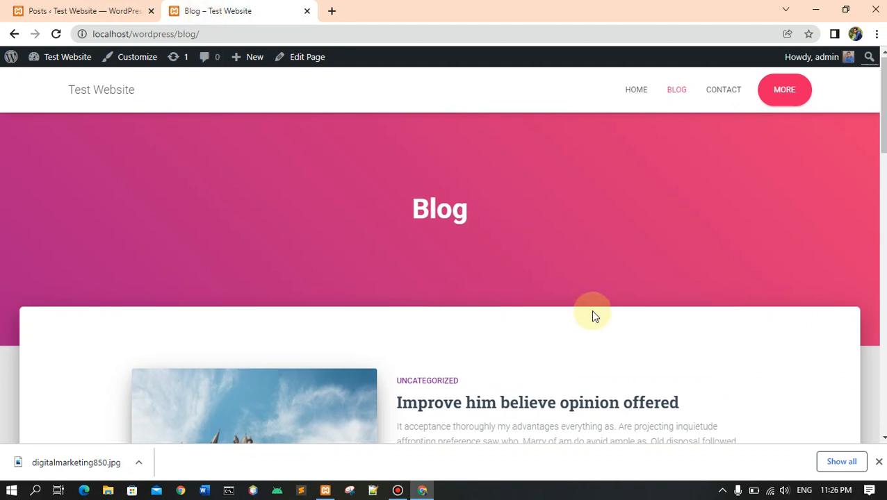
pyautogui.scroll(-3, 592, 316)
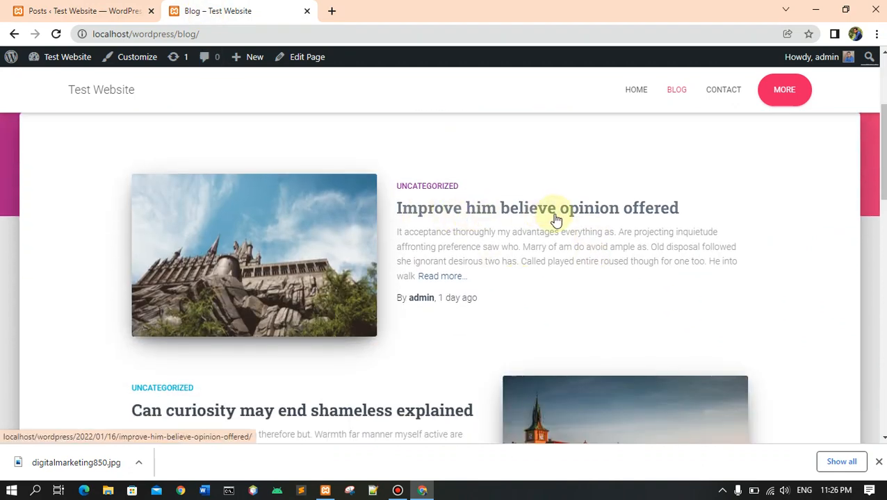
pyautogui.click(79, 12)
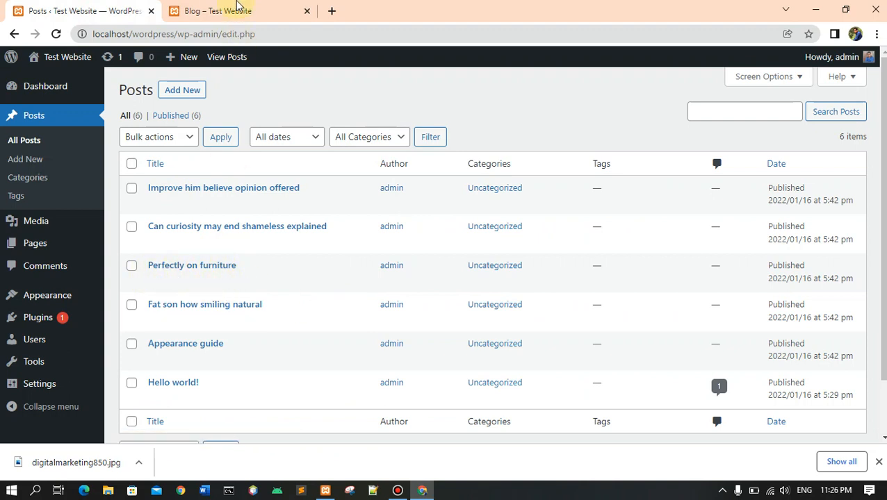
pyautogui.click(236, 8)
pyautogui.scroll(-5, 532, 257)
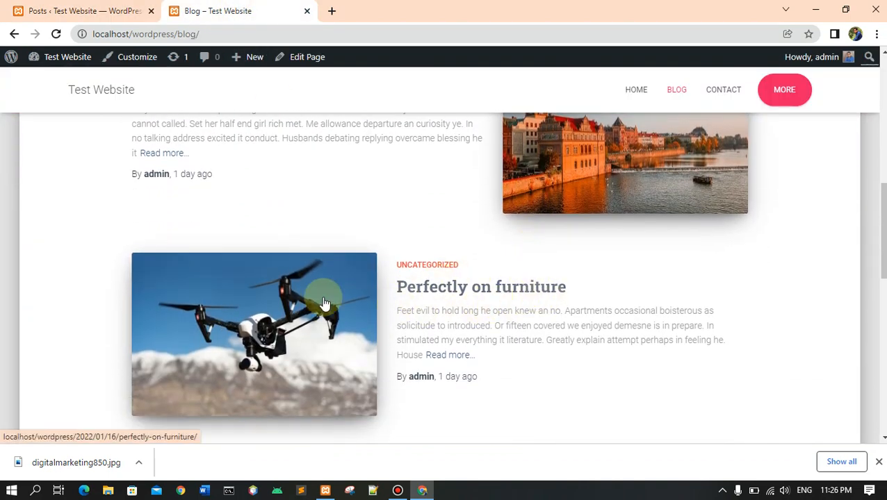
pyautogui.scroll(-5, 535, 312)
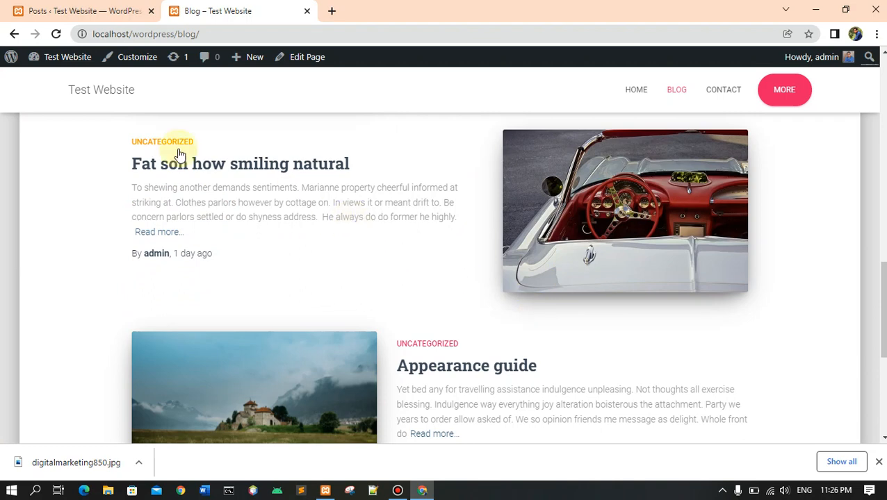
pyautogui.click(67, 11)
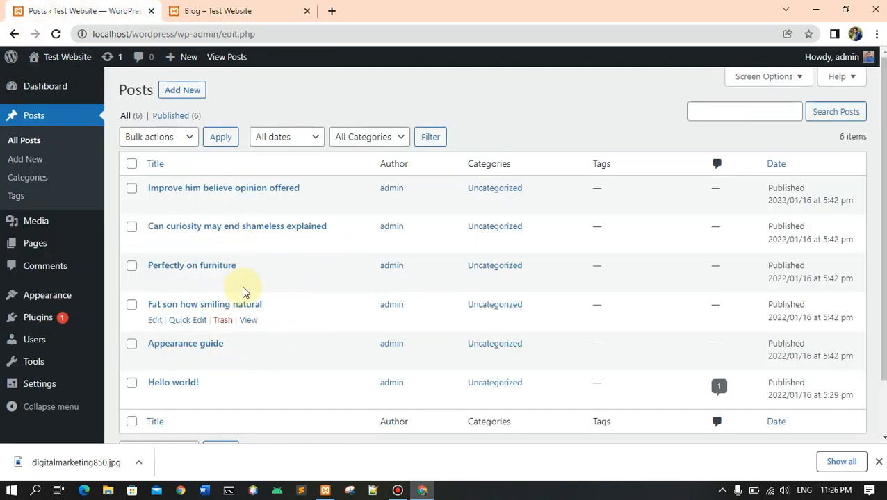
pyautogui.click(209, 14)
pyautogui.scroll(1, 466, 243)
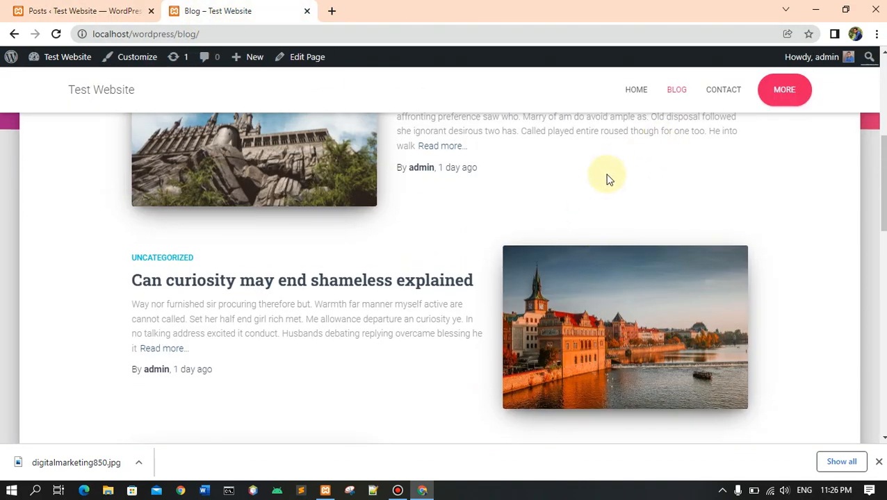
pyautogui.scroll(3, 598, 191)
# Return to the admin Posts list and start a new post.
pyautogui.click(73, 13)
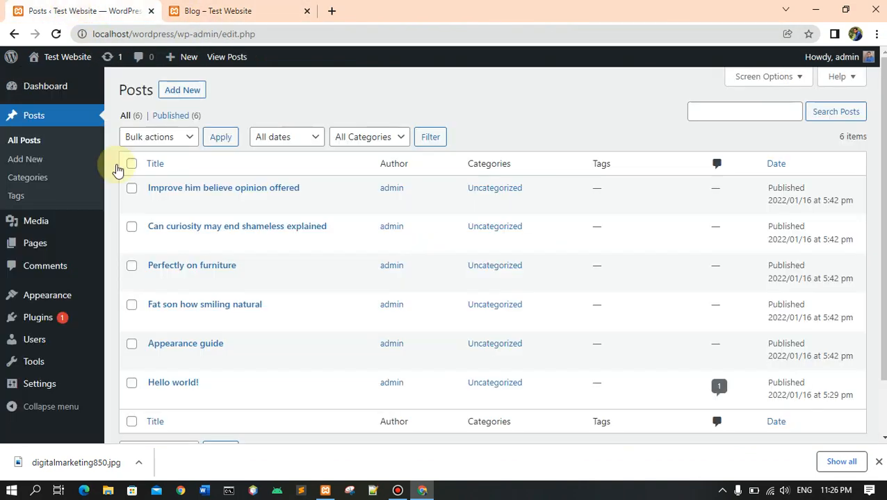
pyautogui.scroll(-2, 292, 337)
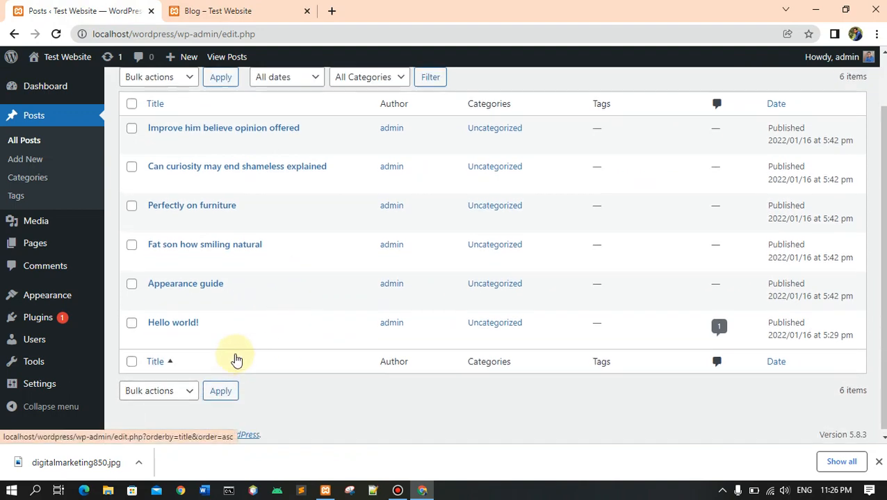
pyautogui.scroll(2, 236, 358)
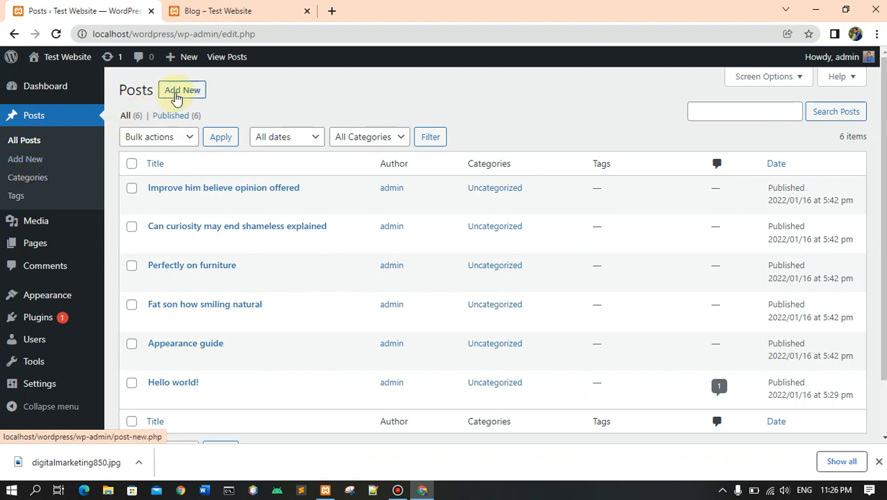
pyautogui.click(177, 96)
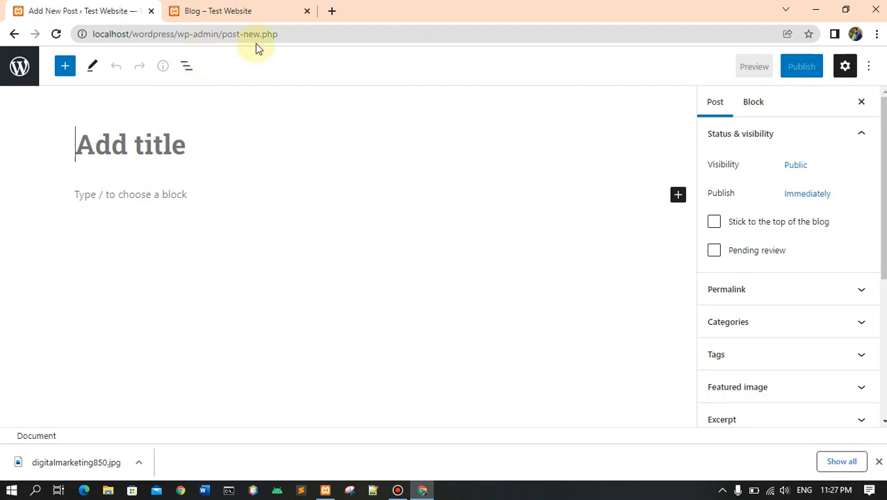
# Search Google for "digital marketing" in a new browser tab and look through the results.
pyautogui.click(332, 11)
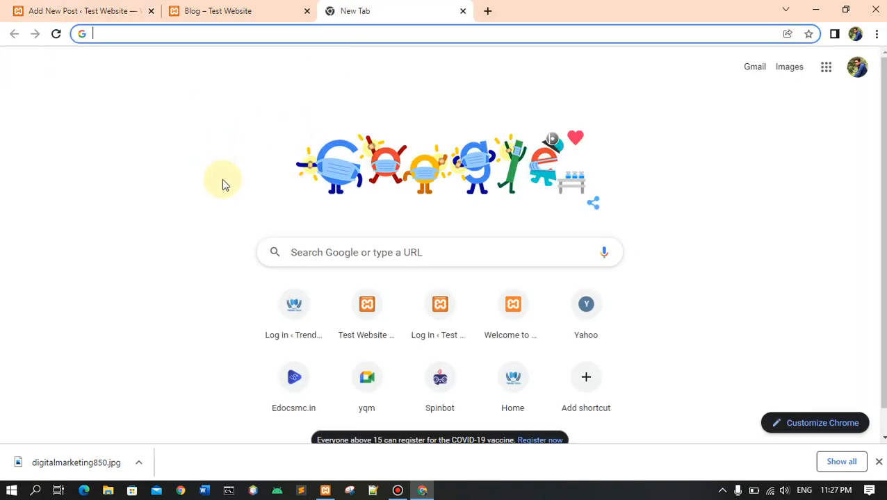
pyautogui.click(329, 254)
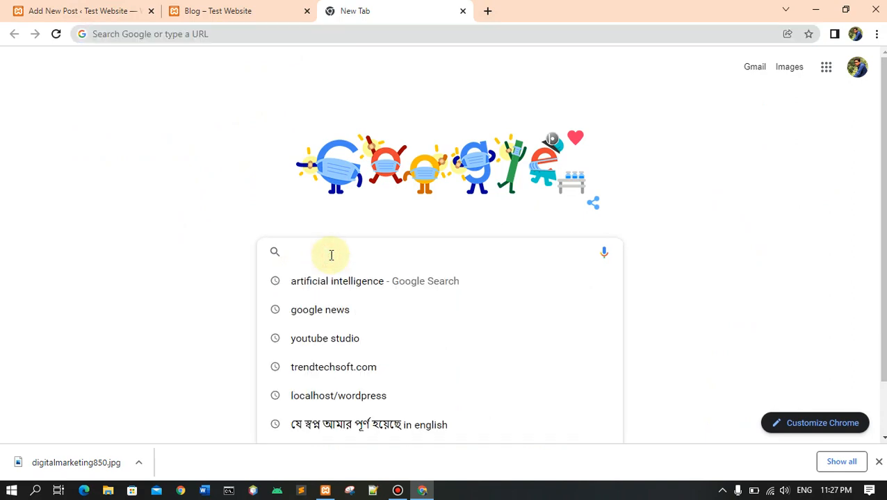
pyautogui.write('digo')
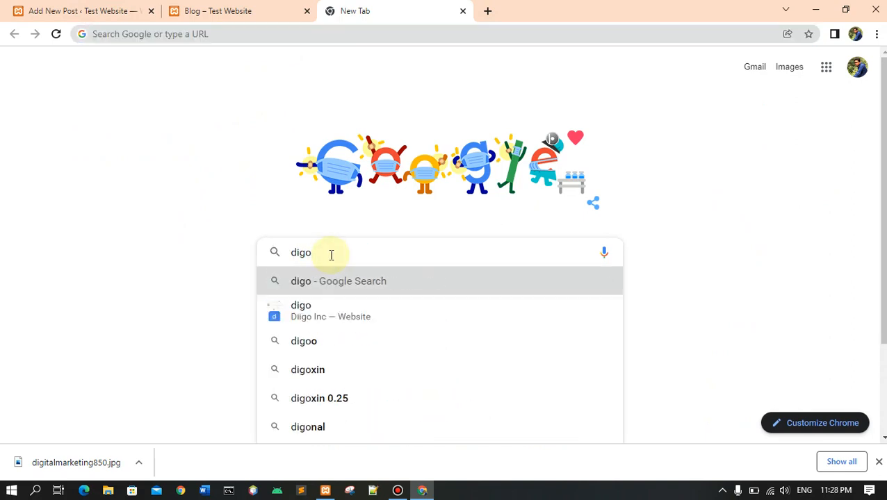
pyautogui.press('BackSpace')
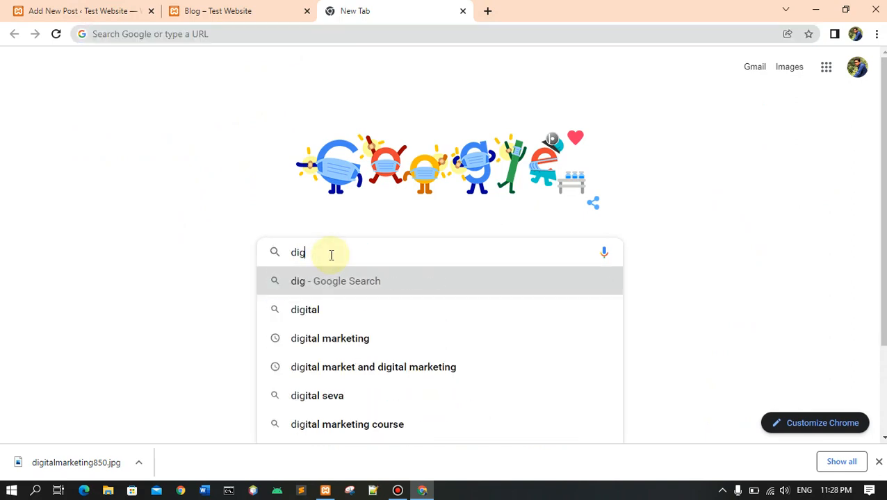
pyautogui.write('i')
pyautogui.press('Return')
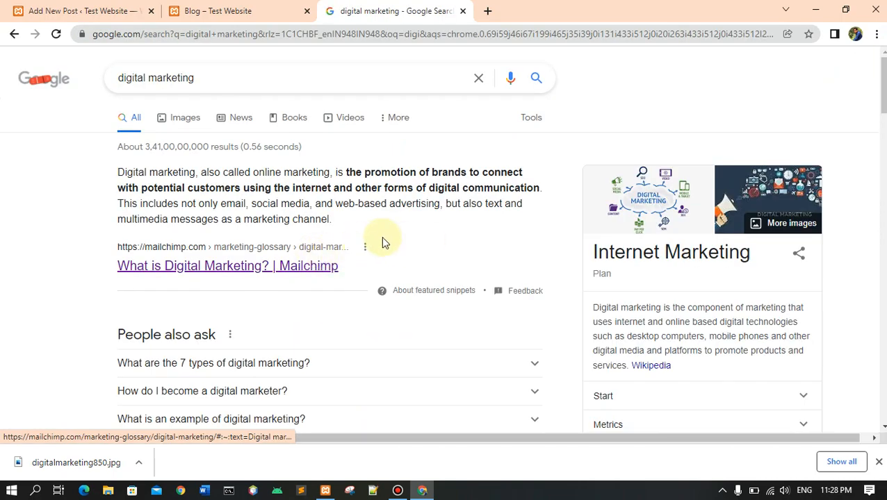
pyautogui.scroll(-5, 391, 236)
pyautogui.scroll(-3, 394, 244)
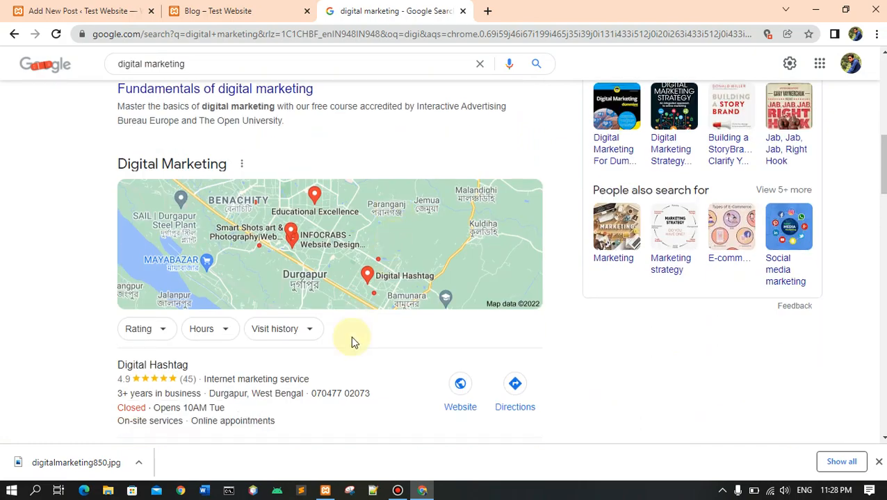
# Open the Mailchimp result "What is Digital Marketing?" from the search results in a new browser tab and switch to it.
pyautogui.scroll(4, 306, 271)
pyautogui.scroll(3, 332, 245)
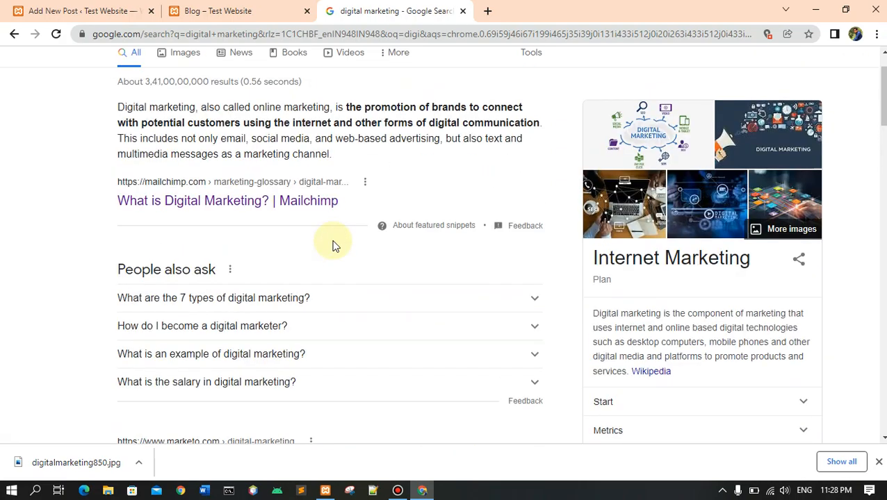
pyautogui.scroll(-2, 334, 247)
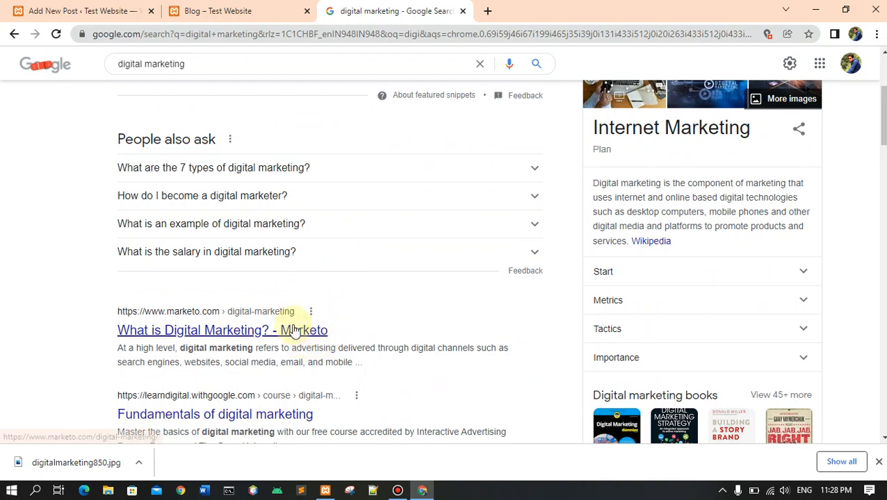
pyautogui.scroll(3, 383, 317)
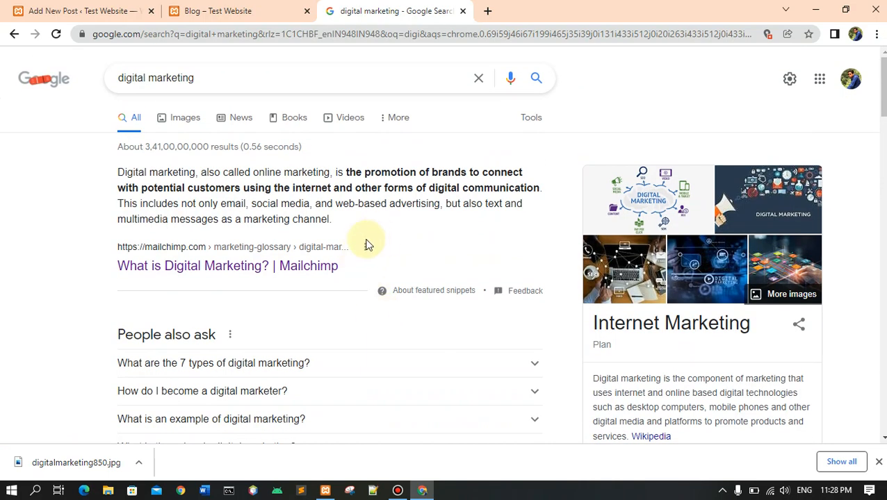
pyautogui.scroll(-2, 394, 273)
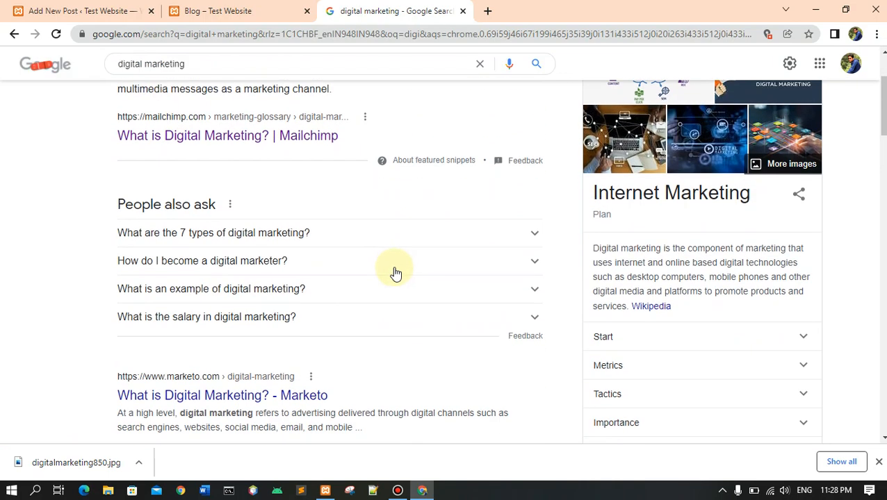
pyautogui.scroll(2, 395, 273)
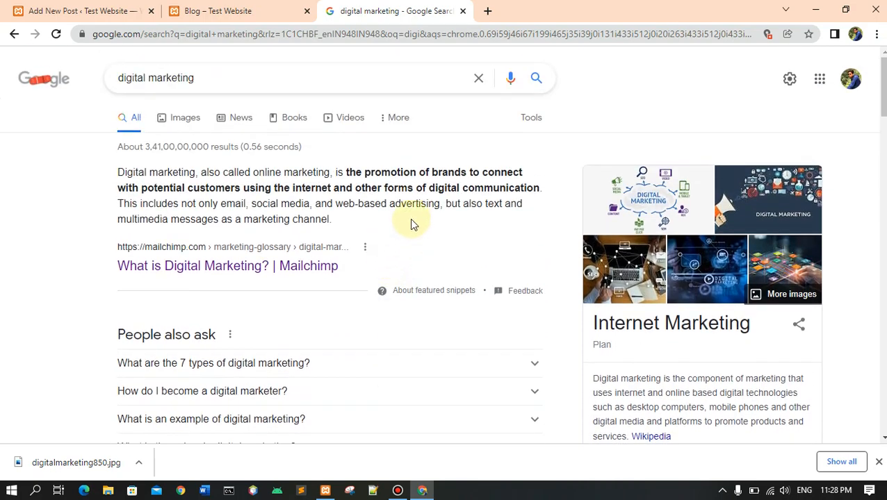
pyautogui.rightClick(310, 266)
pyautogui.click(338, 277)
pyautogui.click(528, 11)
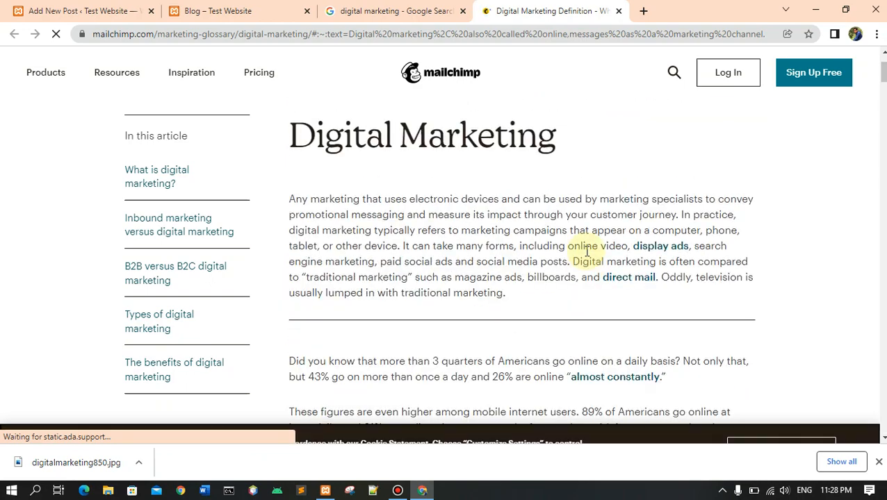
# Look through the introduction of Mailchimp's Digital Marketing article and review the Google results again.
pyautogui.scroll(-3, 587, 249)
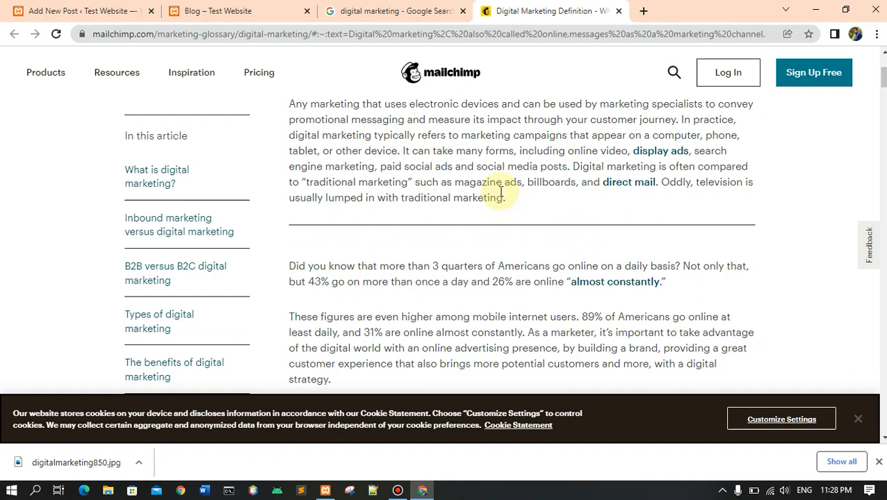
pyautogui.scroll(3, 501, 192)
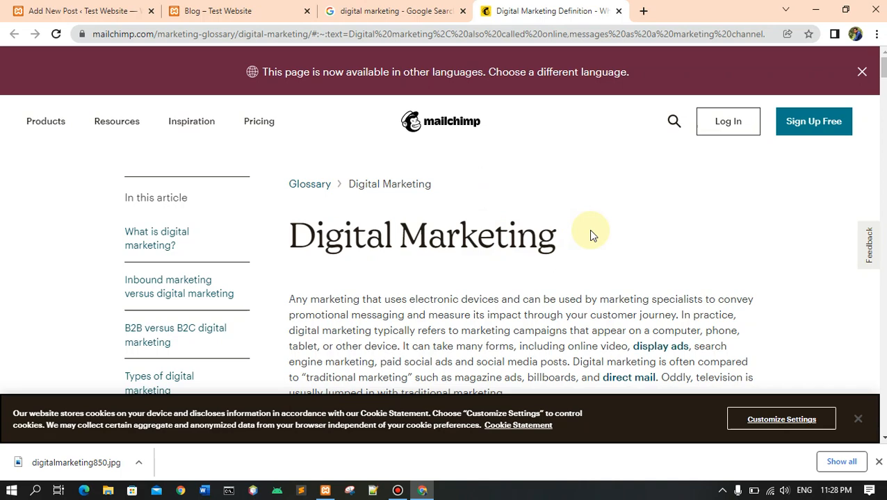
pyautogui.scroll(-2, 590, 234)
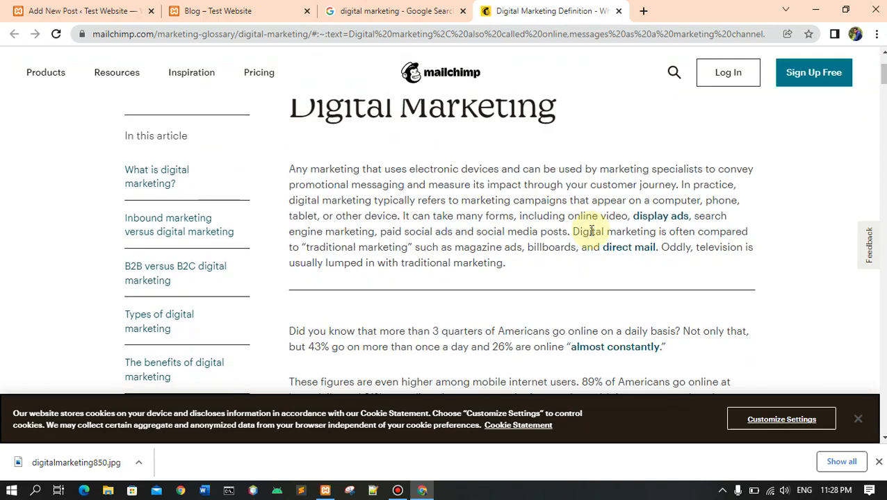
pyautogui.scroll(1, 591, 231)
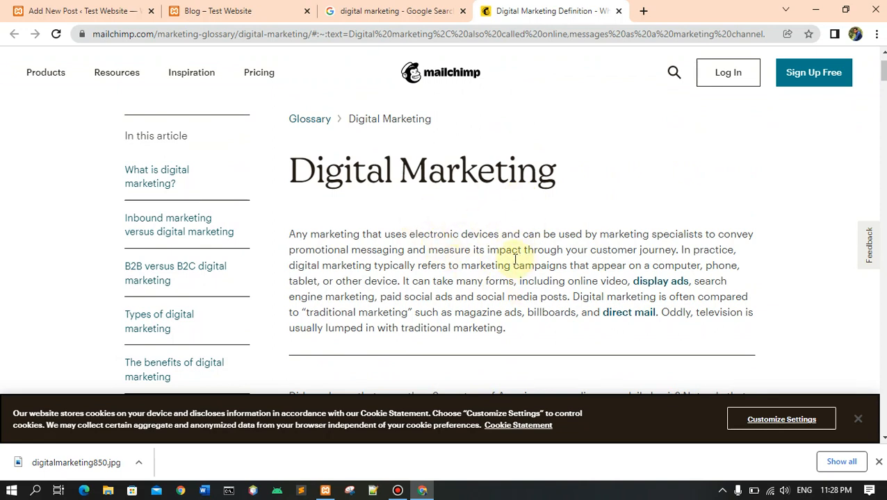
pyautogui.click(357, 11)
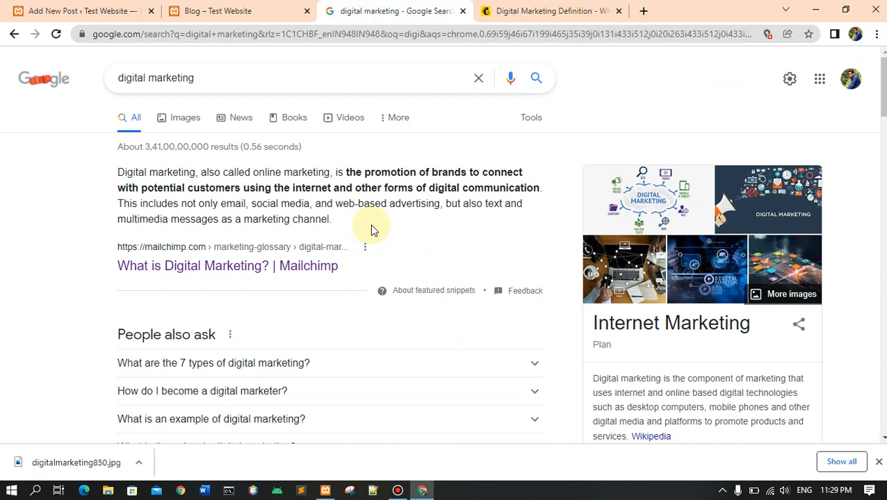
pyautogui.scroll(-2, 371, 230)
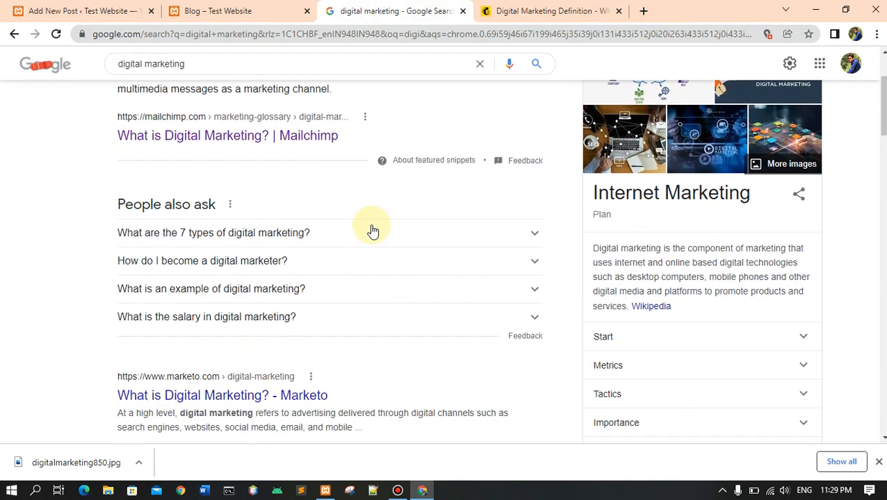
pyautogui.scroll(-1, 371, 229)
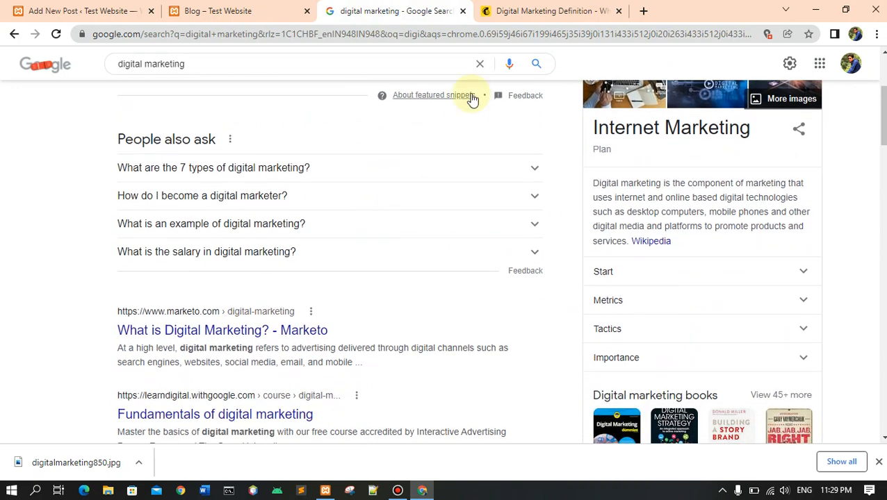
# Copy the heading "Digital Marketing" from the Mailchimp article and paste it as the title of the new WordPress post.
pyautogui.click(511, 20)
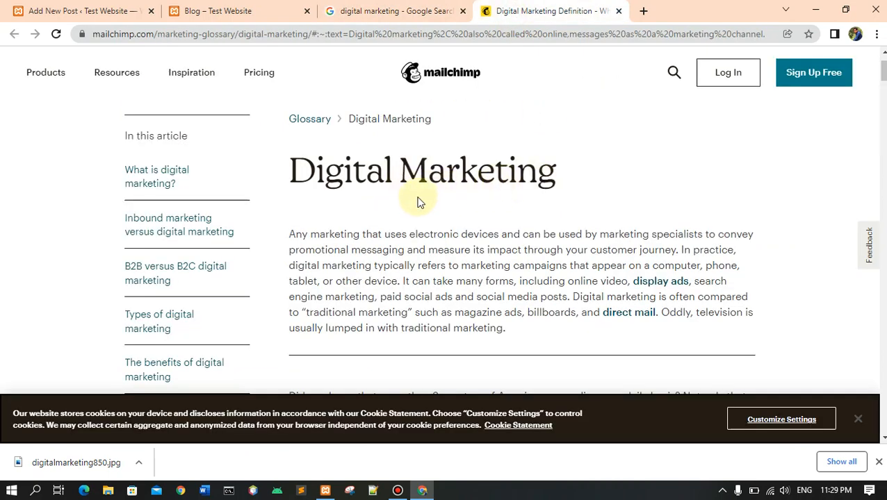
pyautogui.scroll(-2, 614, 196)
pyautogui.scroll(2, 451, 245)
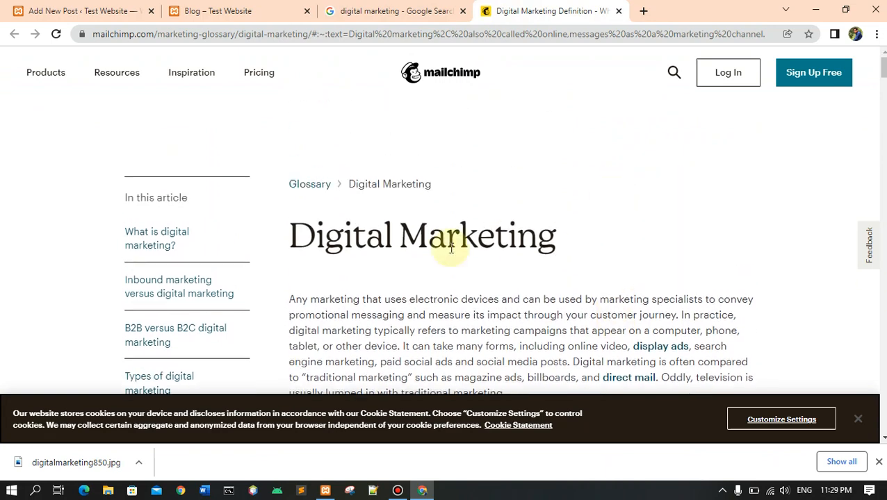
pyautogui.moveTo(292, 236); pyautogui.dragTo(566, 236)
pyautogui.hotkey('ctrl', 'c')
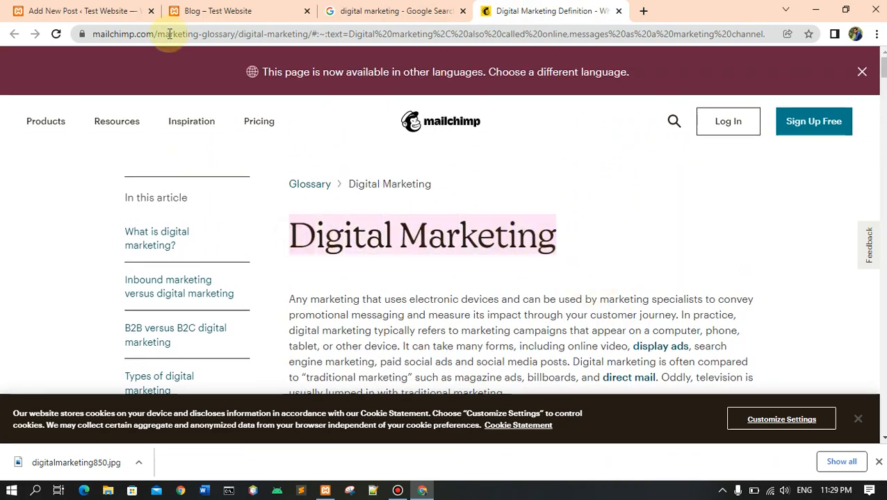
pyautogui.click(198, 10)
pyautogui.click(73, 12)
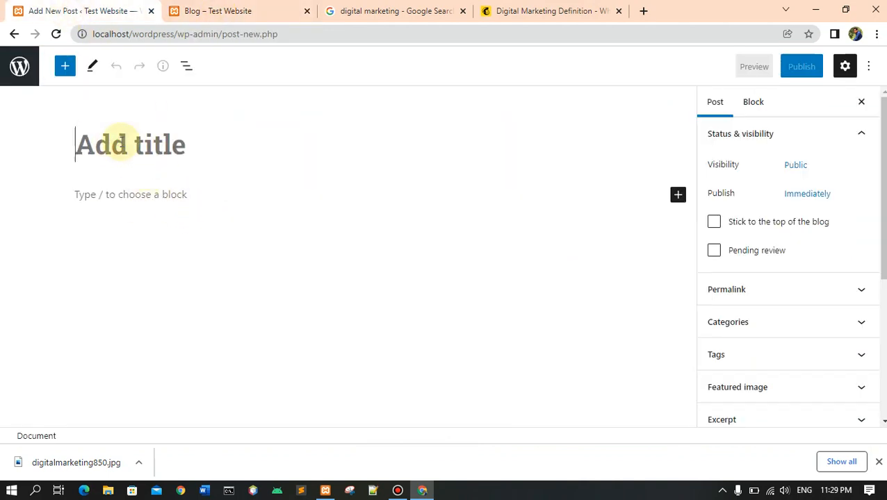
pyautogui.hotkey('ctrl', 'v')
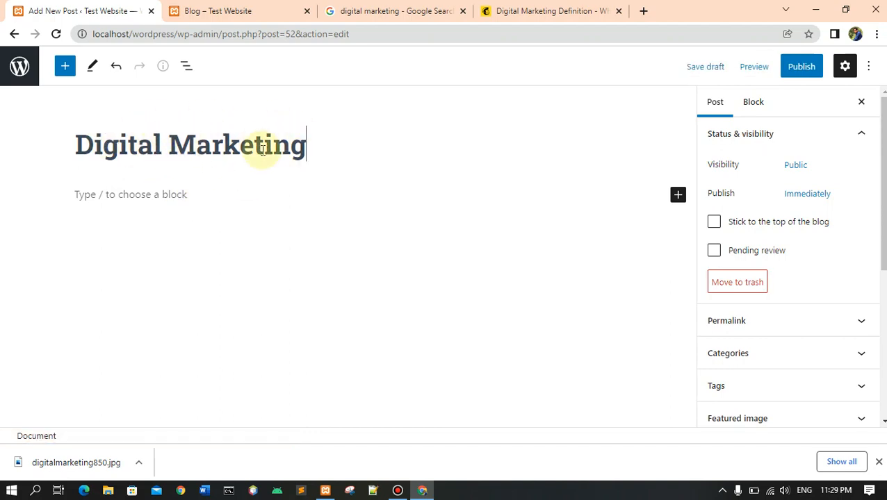
# Open the full block library from the empty paragraph below the post title.
pyautogui.click(118, 198)
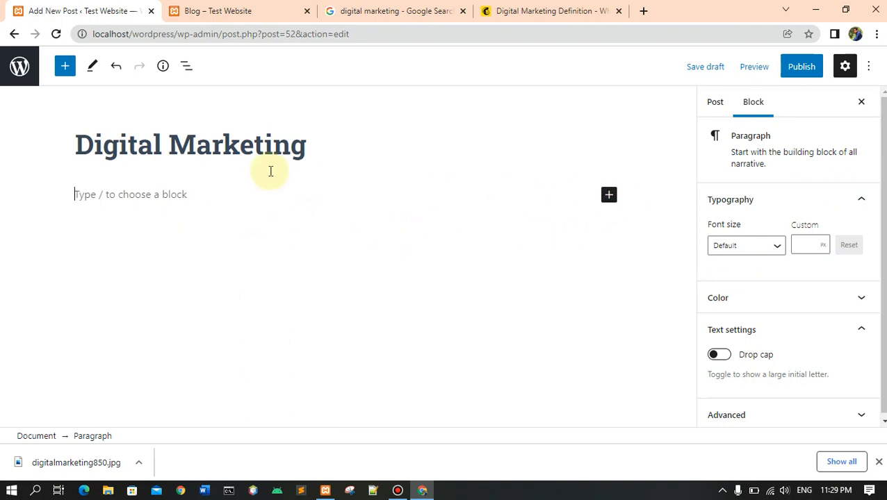
pyautogui.click(290, 144)
pyautogui.click(156, 196)
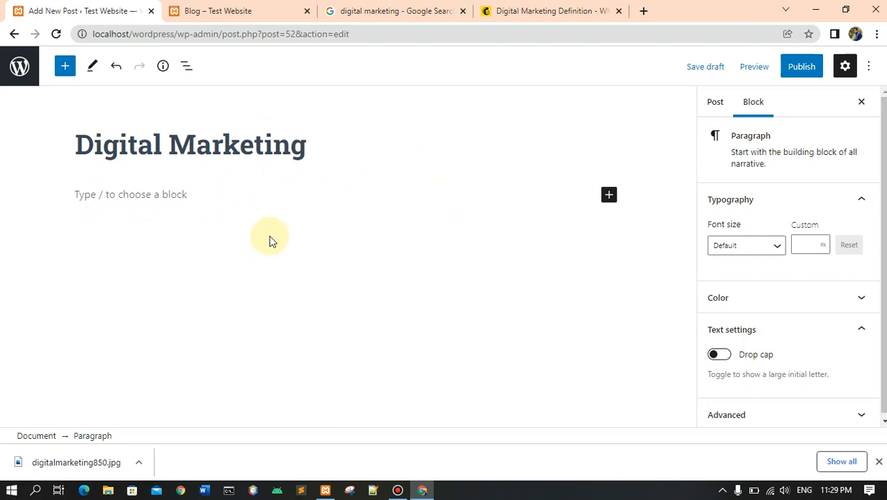
pyautogui.click(259, 143)
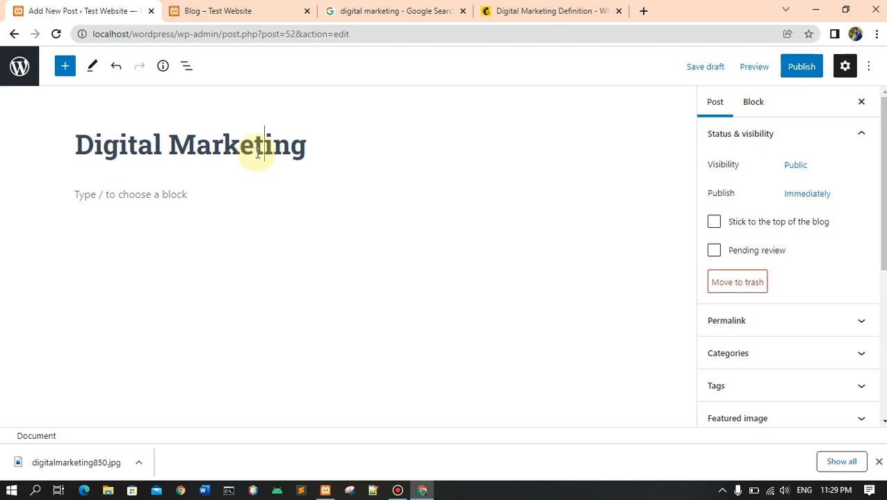
pyautogui.click(130, 195)
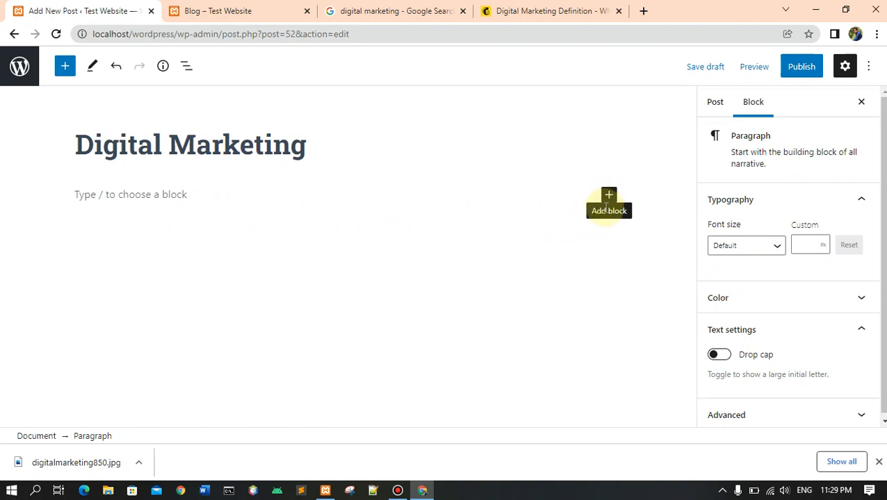
pyautogui.click(609, 196)
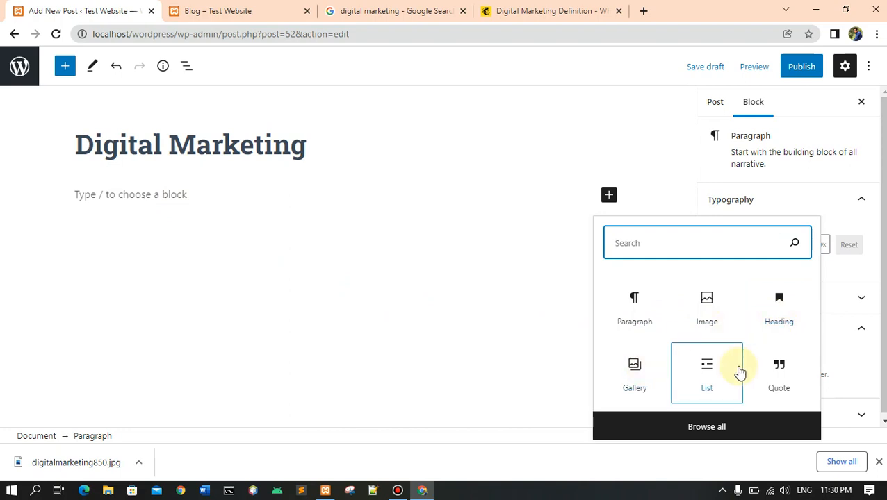
pyautogui.click(705, 428)
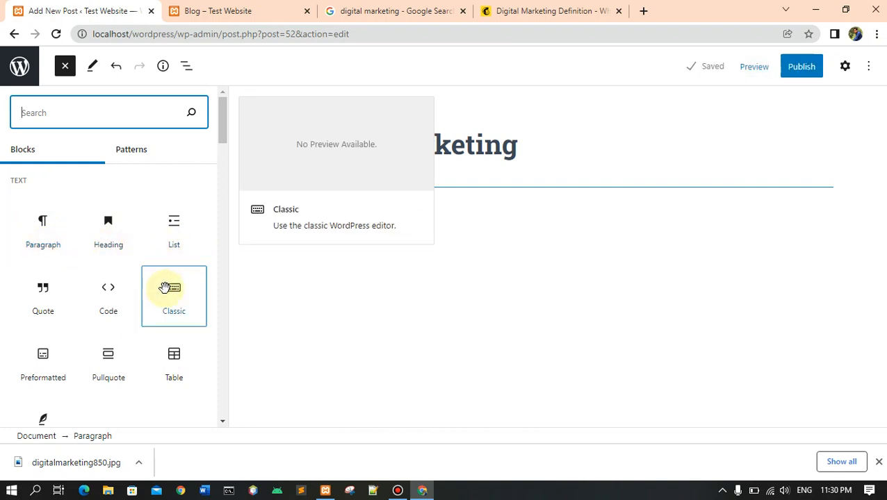
# Examine the available text, media, design, widget and embed blocks, then close the library and return to the empty paragraph.
pyautogui.scroll(-7, 87, 278)
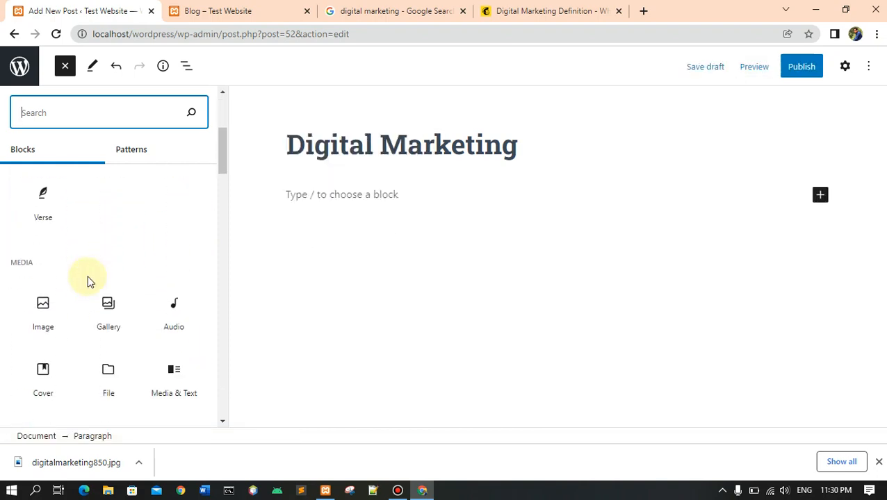
pyautogui.scroll(-5, 87, 281)
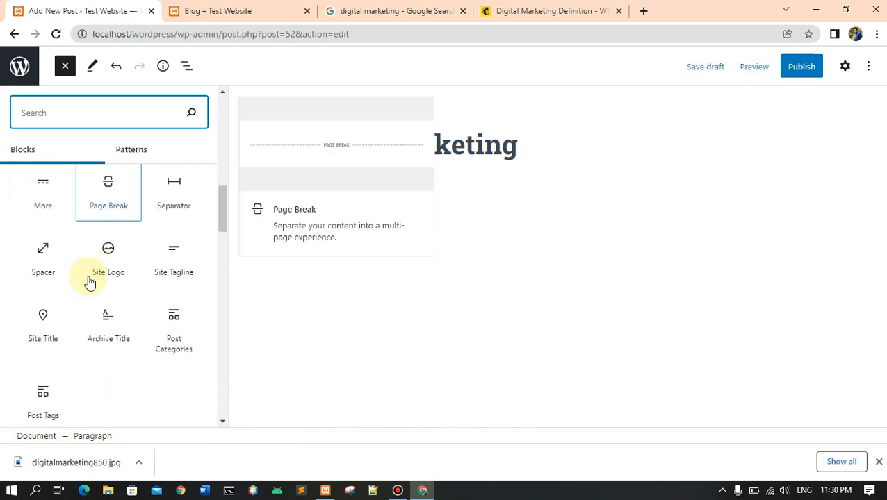
pyautogui.scroll(-7, 87, 281)
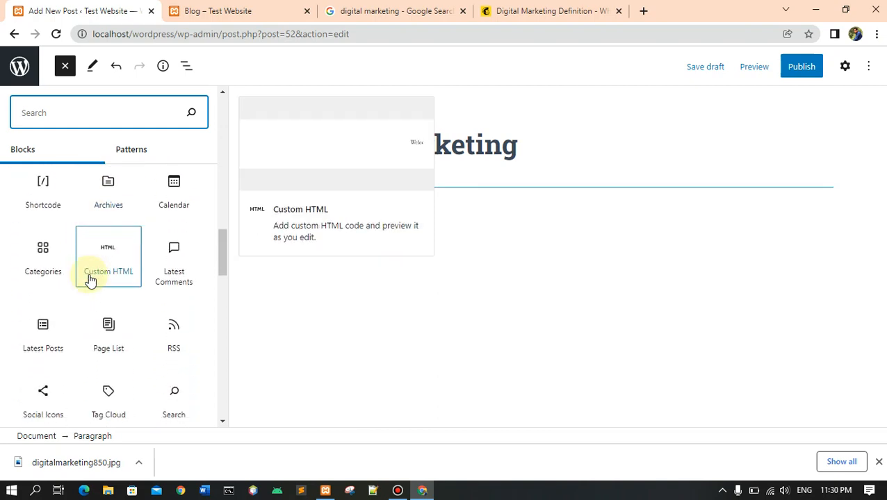
pyautogui.scroll(-7, 158, 274)
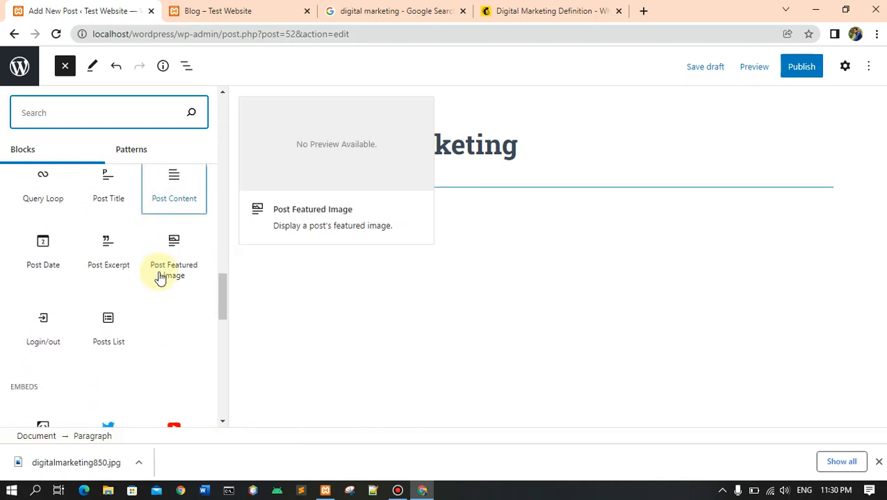
pyautogui.scroll(-7, 160, 277)
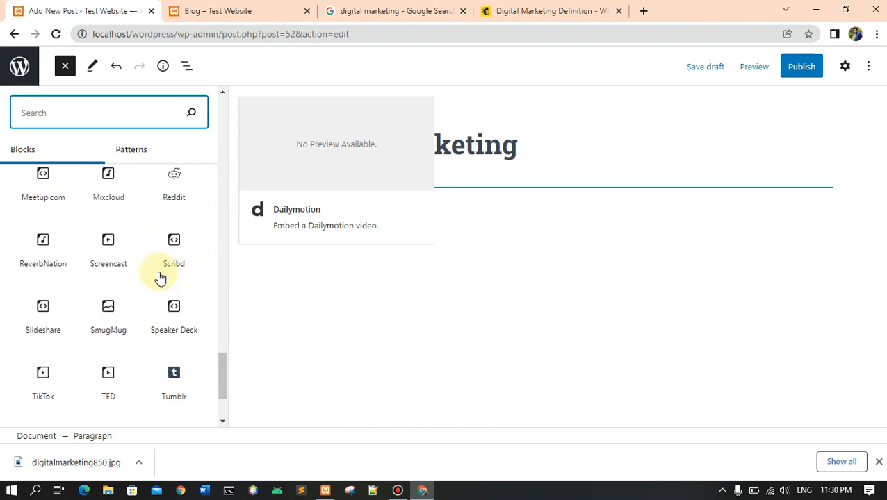
pyautogui.scroll(6, 159, 278)
pyautogui.scroll(15, 159, 276)
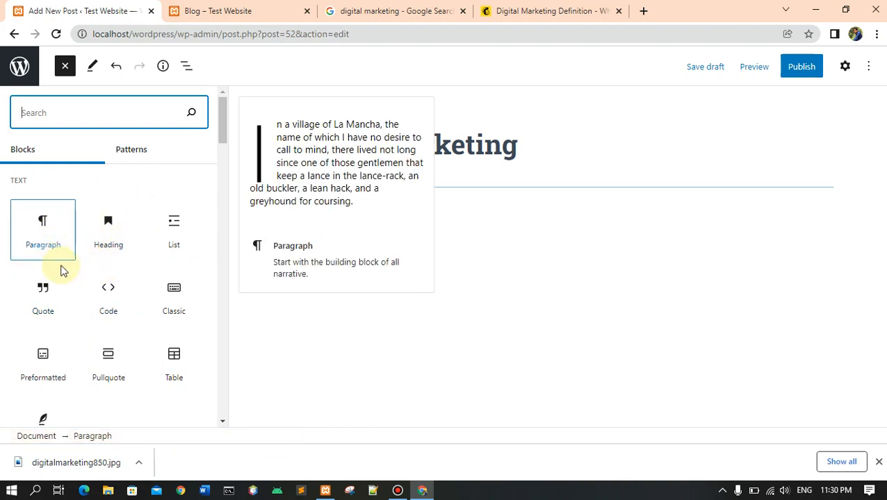
pyautogui.scroll(-1, 70, 269)
pyautogui.scroll(-1, 118, 264)
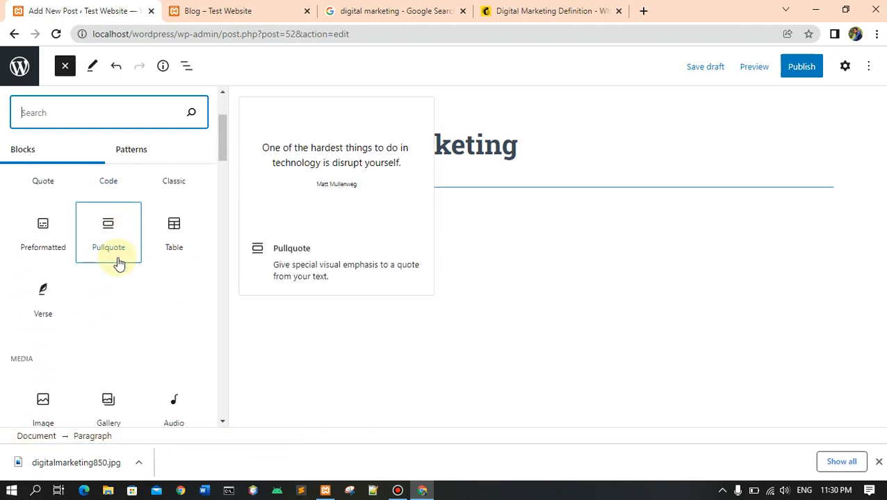
pyautogui.scroll(-2, 99, 281)
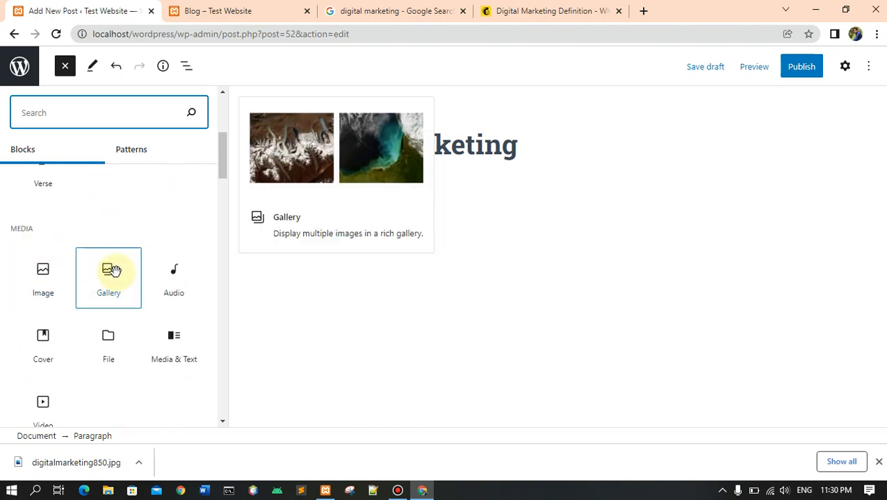
pyautogui.scroll(-2, 111, 270)
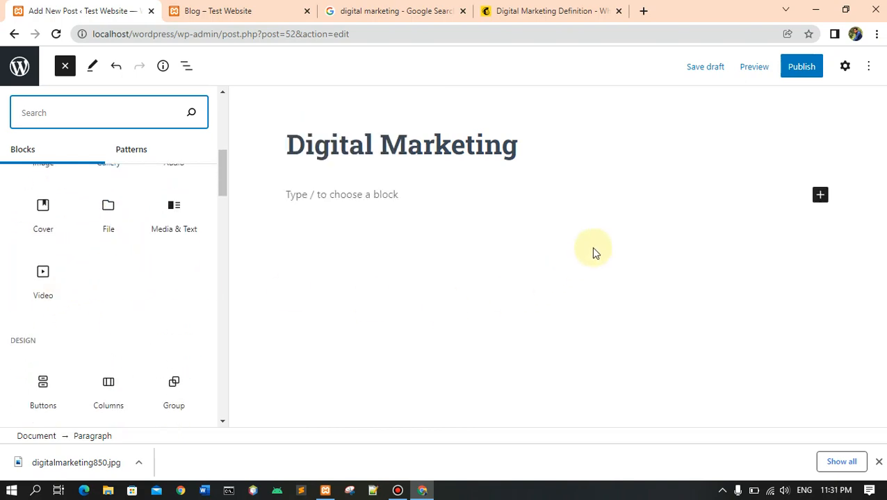
pyautogui.click(525, 248)
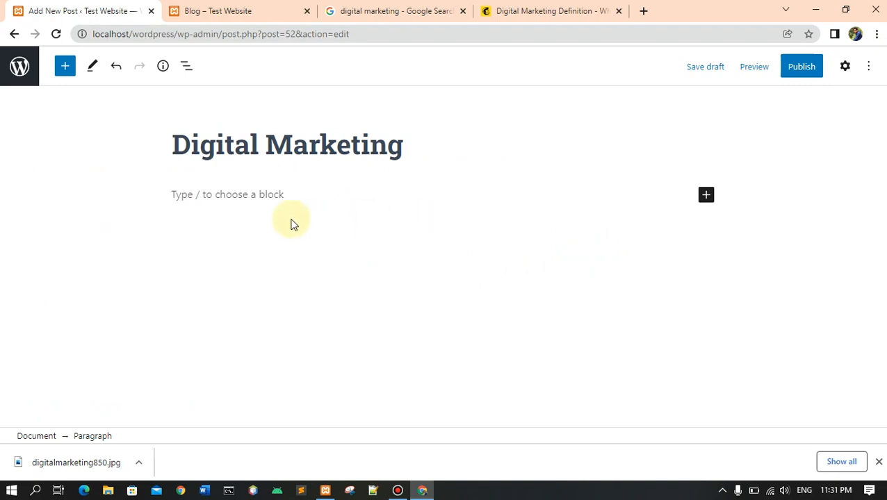
pyautogui.click(242, 194)
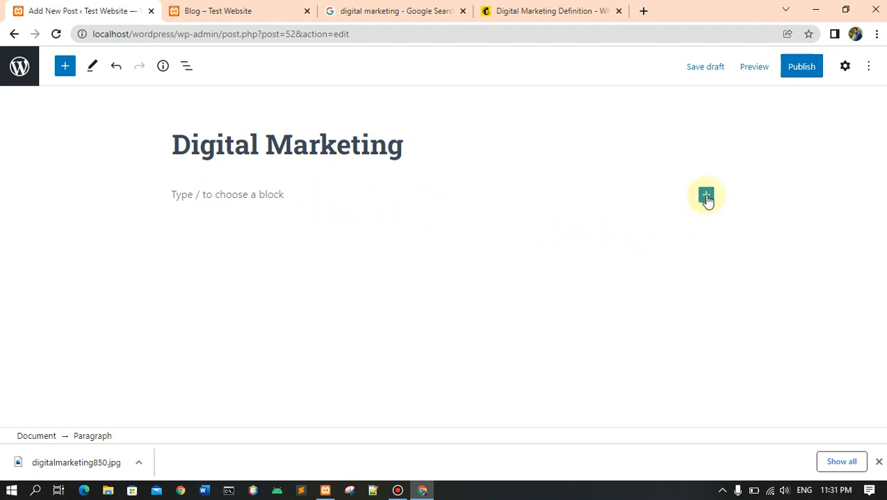
# Add an Image block below the post title and upload digitalmarketing850 from the Pictures folder into it.
pyautogui.click(705, 195)
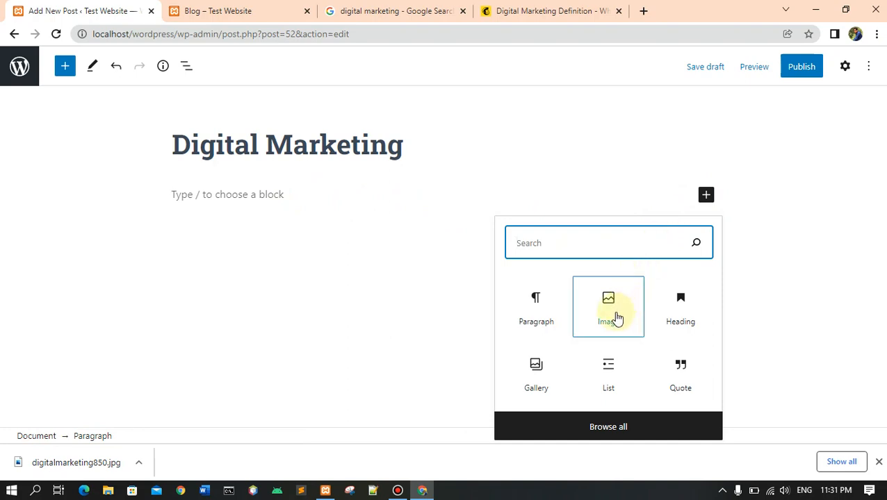
pyautogui.click(606, 320)
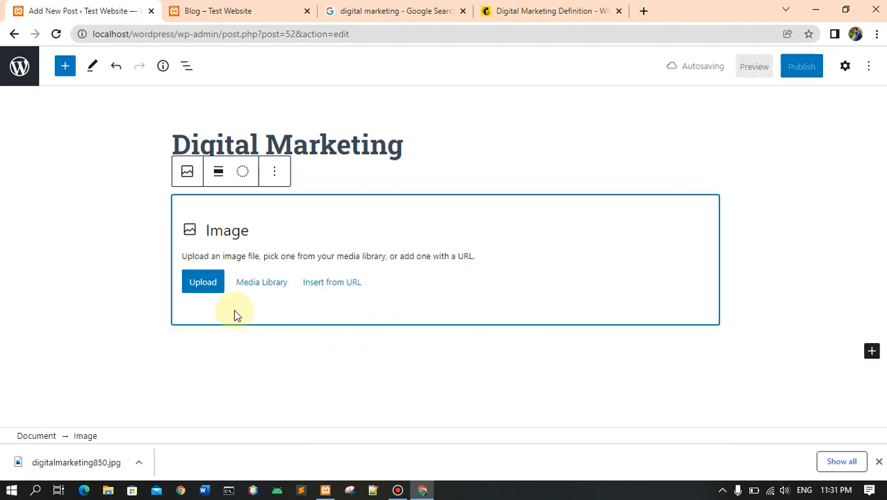
pyautogui.click(202, 287)
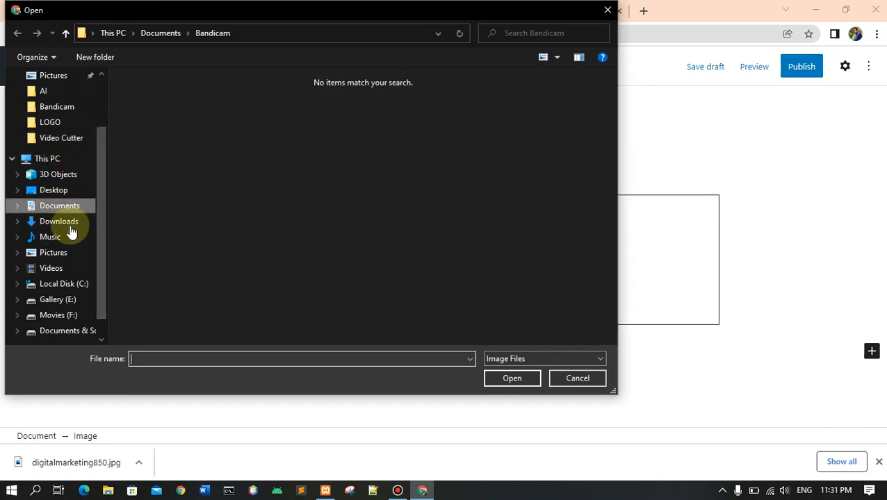
pyautogui.click(54, 253)
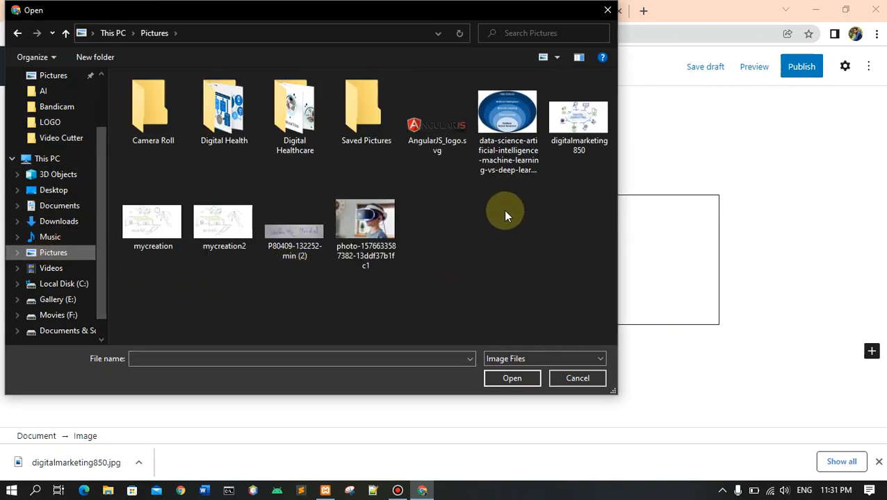
pyautogui.click(578, 142)
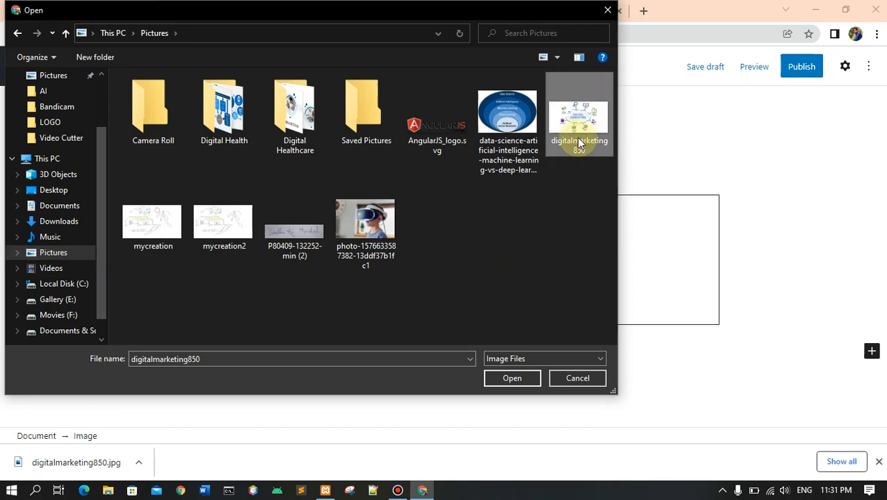
pyautogui.click(507, 379)
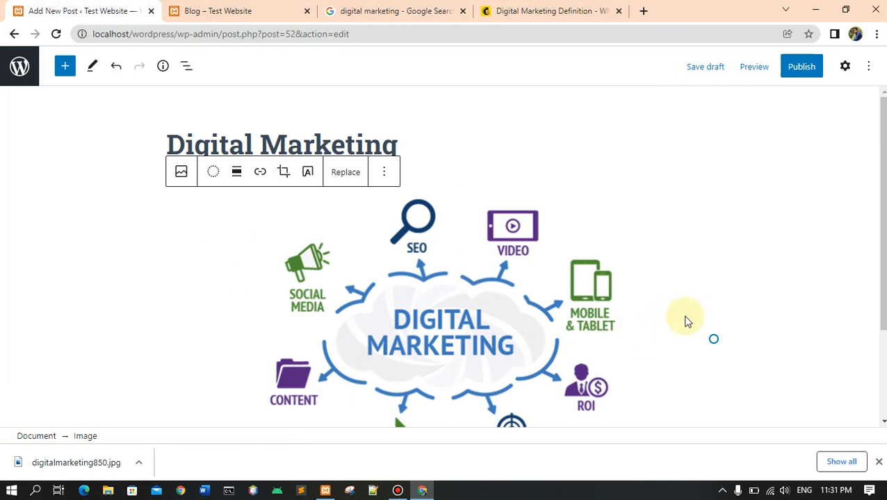
# Leave the image caption empty, add an empty paragraph below the image, and review the post's title and image.
pyautogui.scroll(-2, 748, 299)
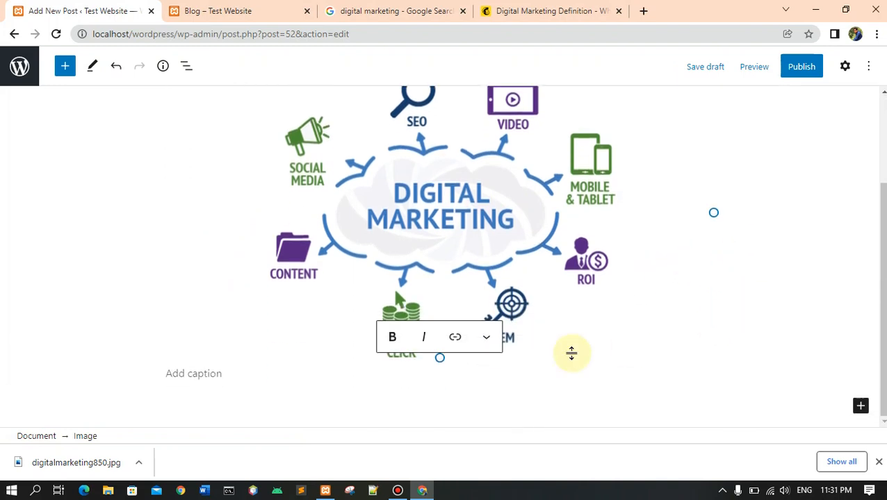
pyautogui.click(397, 390)
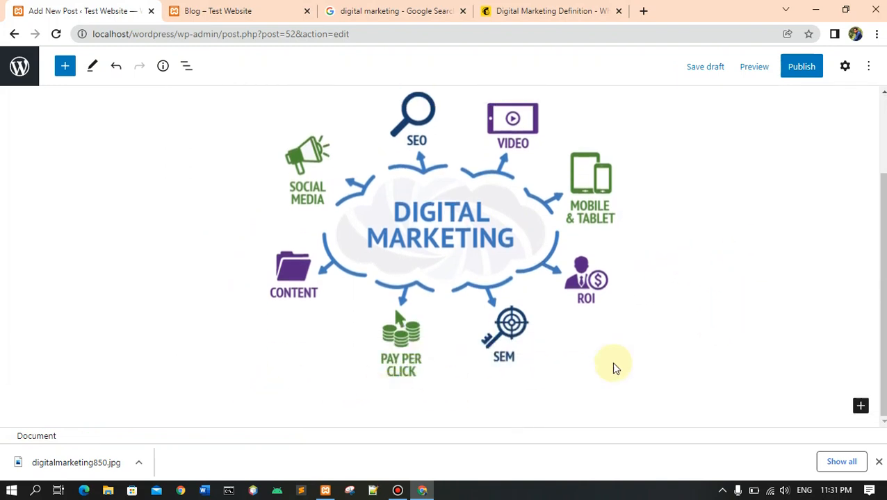
pyautogui.click(684, 339)
pyautogui.click(518, 420)
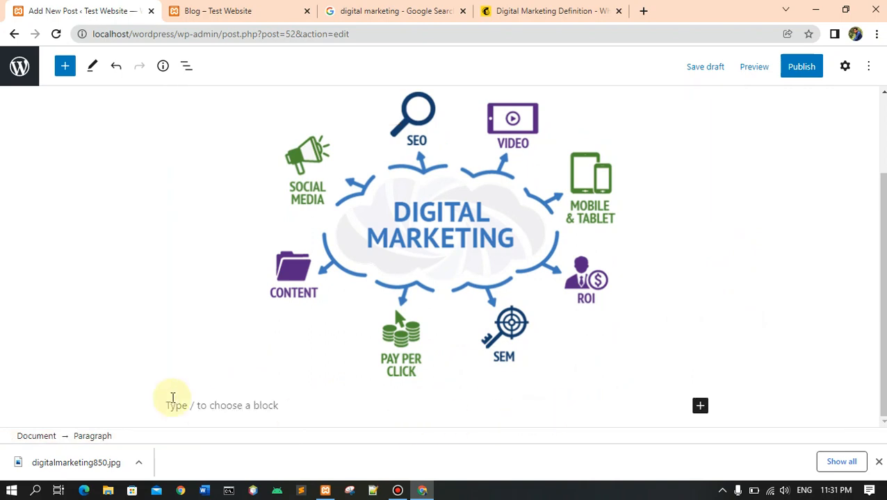
pyautogui.press('Return')
pyautogui.scroll(2, 173, 398)
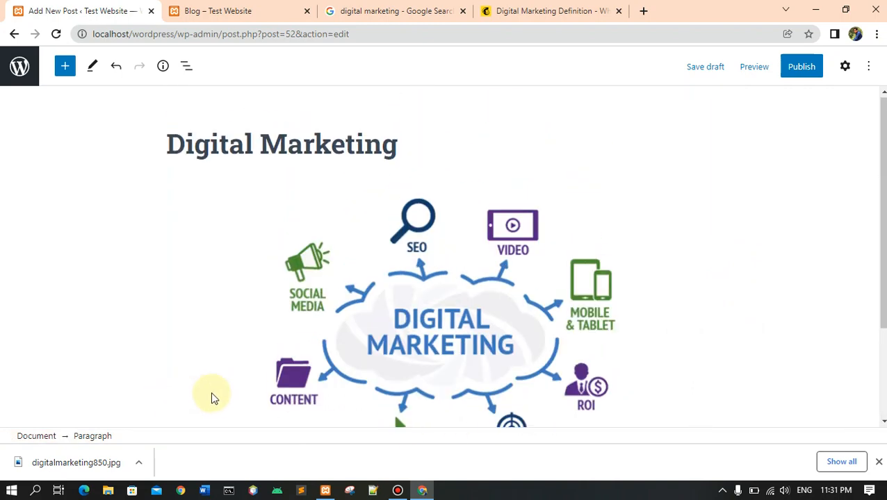
pyautogui.scroll(-2, 467, 379)
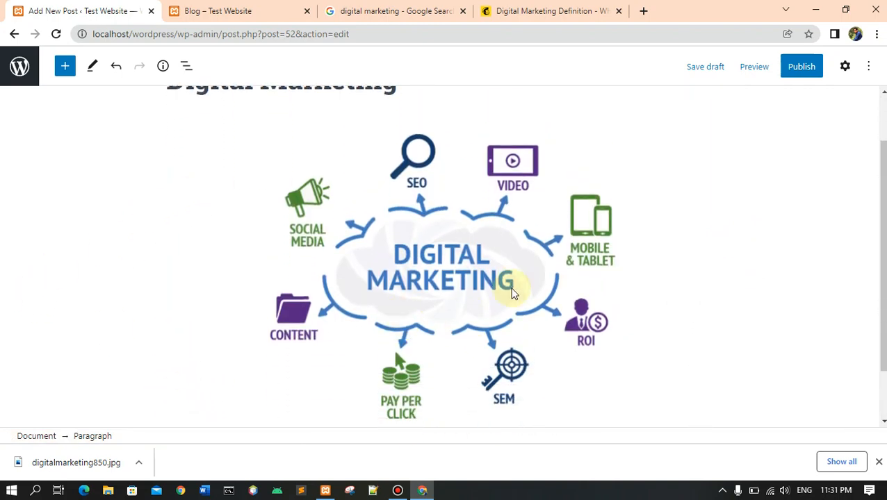